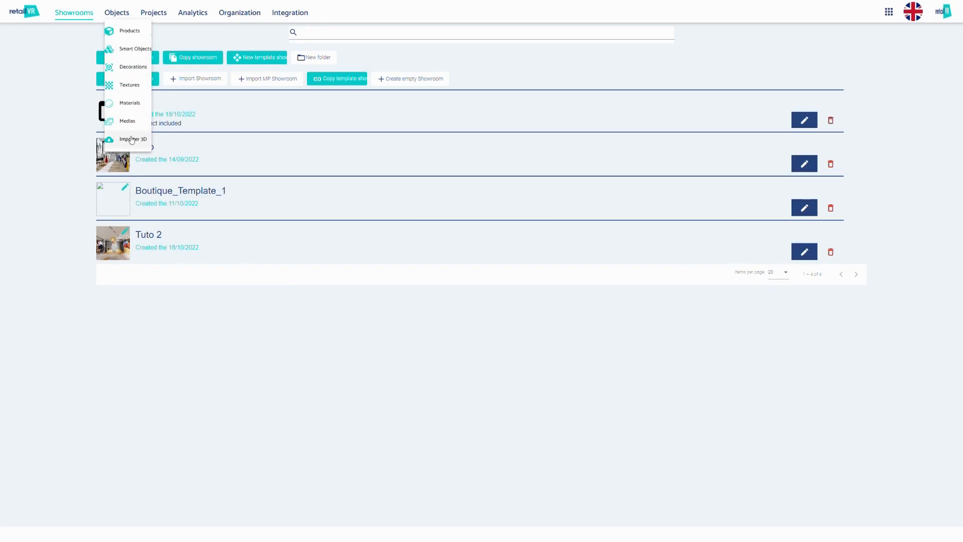
Open the products list, view it as a grid and return it to the list layout
left_click(126, 31)
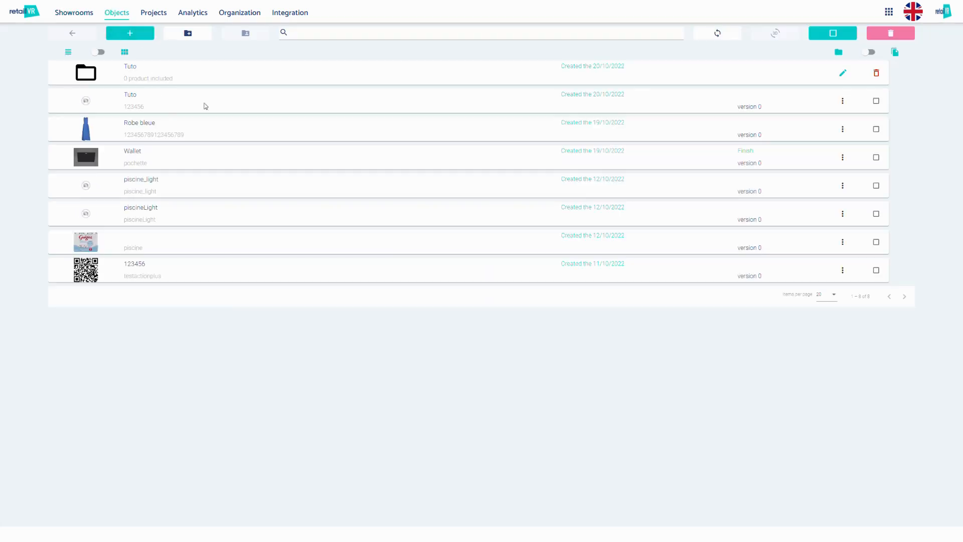
left_click(99, 52)
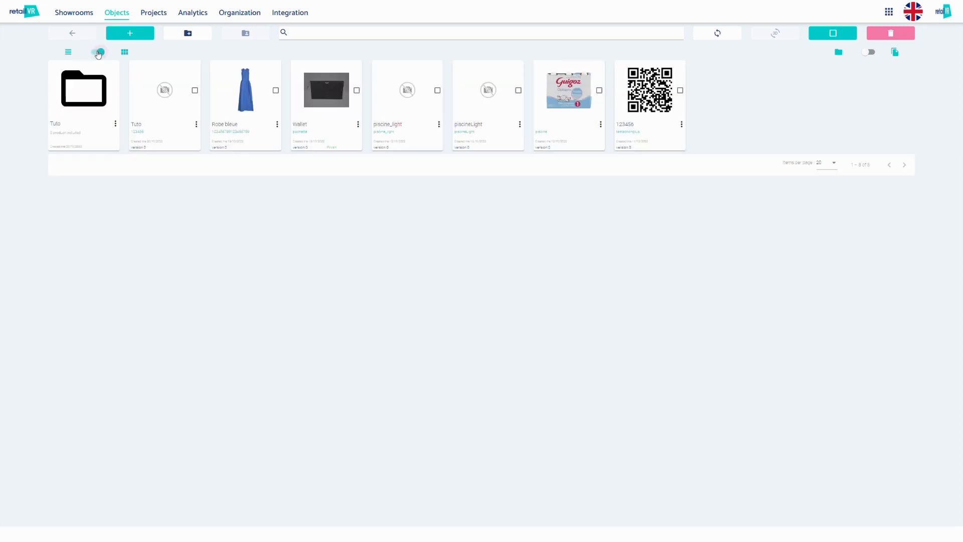
left_click(98, 52)
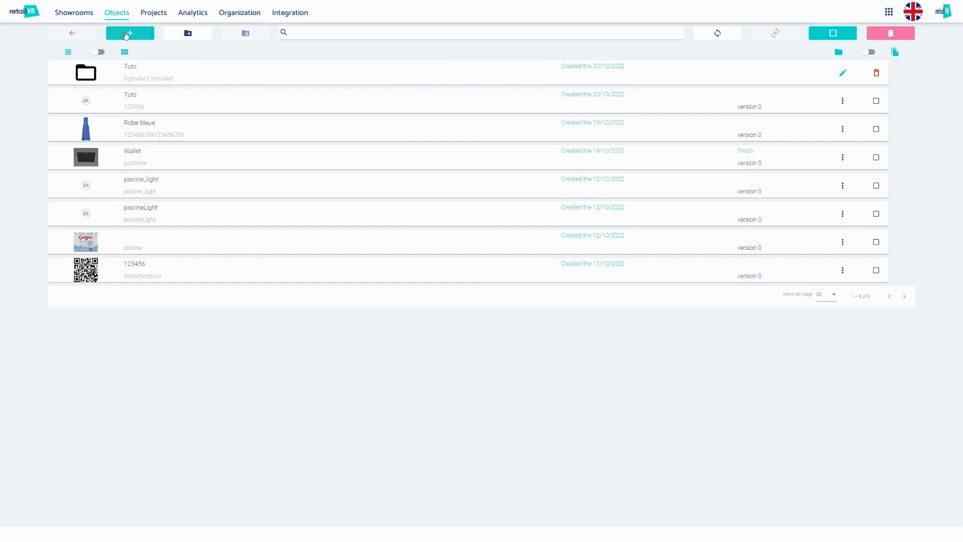
Create a new product with the EAN 1234 and return to the products list
left_click(126, 35)
left_click(72, 74)
type("1234")
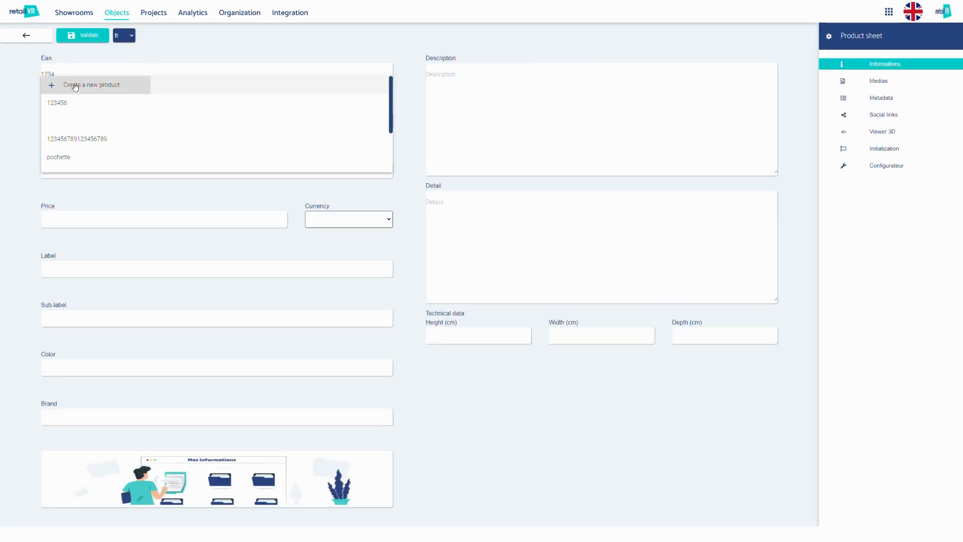
left_click(74, 85)
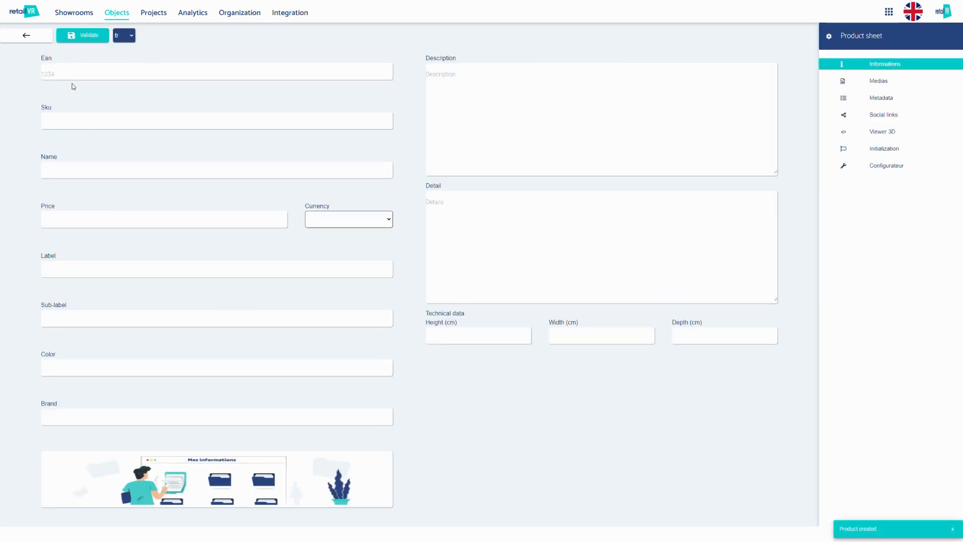
left_click(44, 39)
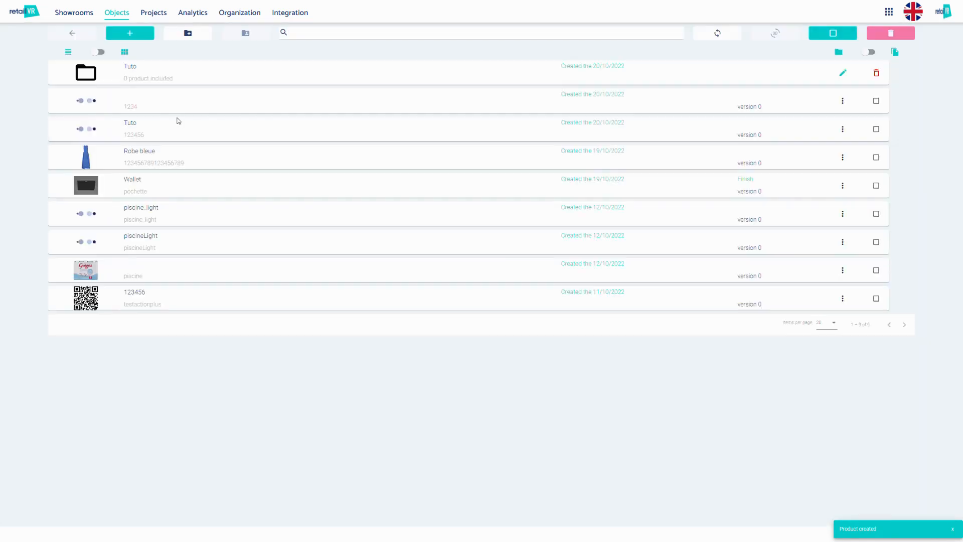
Open the sheet of product 1234 and look through its Medias, Metadata, Social links and Viewer 3D sections
left_click(132, 101)
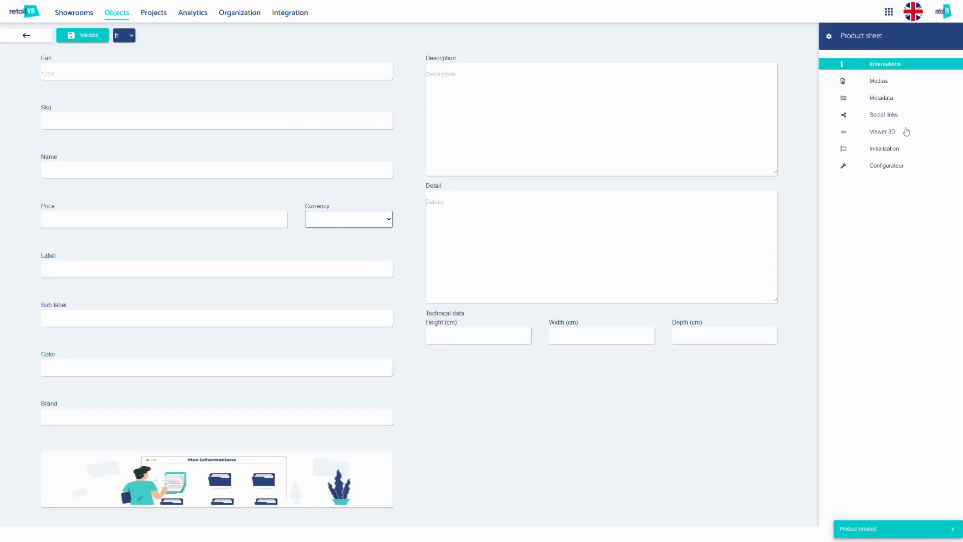
left_click(861, 81)
left_click(874, 99)
left_click(879, 116)
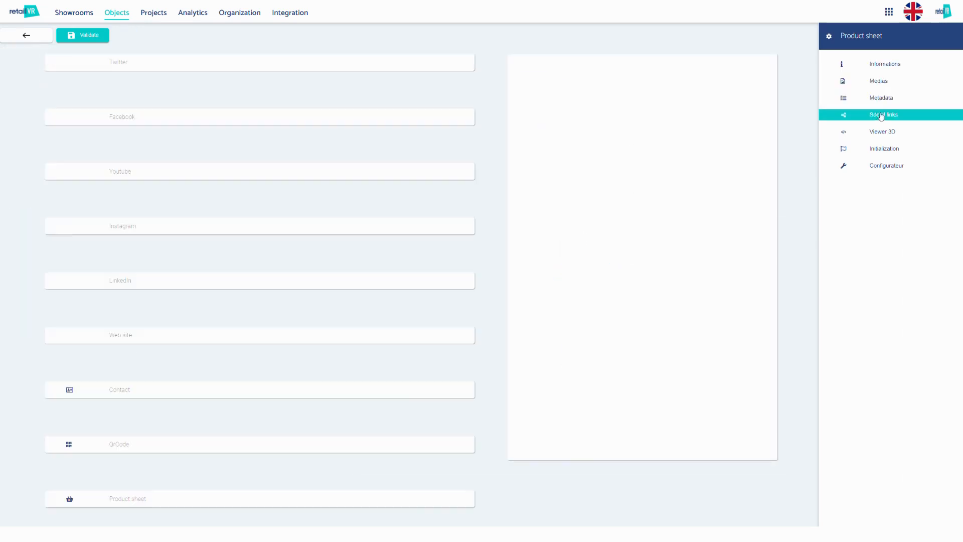
left_click(887, 133)
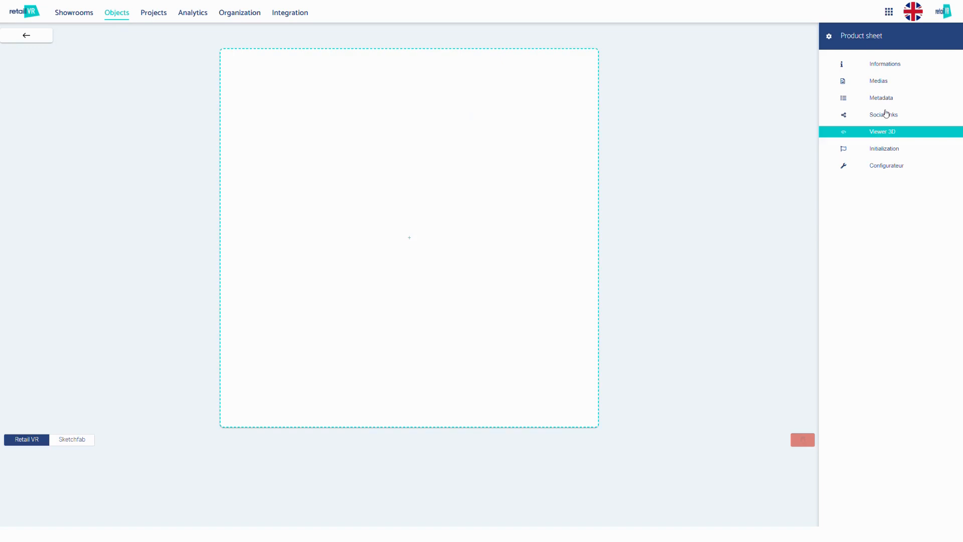
left_click(884, 116)
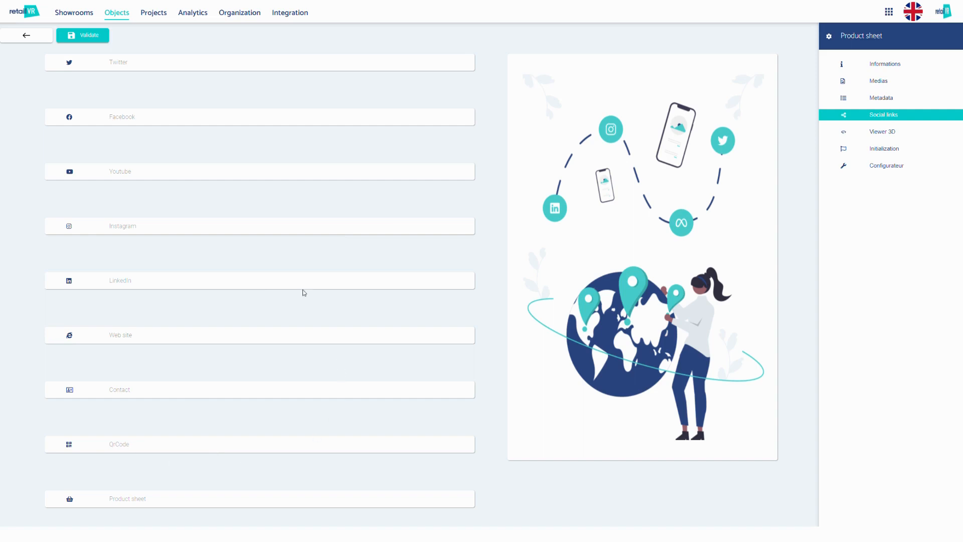
Name product 1234 "Tuto 2" in its general information and save the sheet
left_click(849, 68)
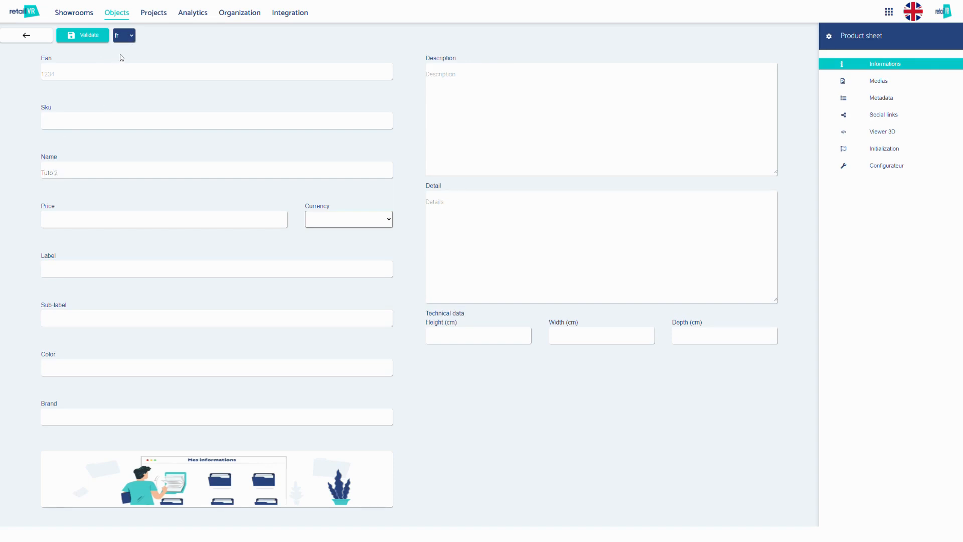
left_click(81, 37)
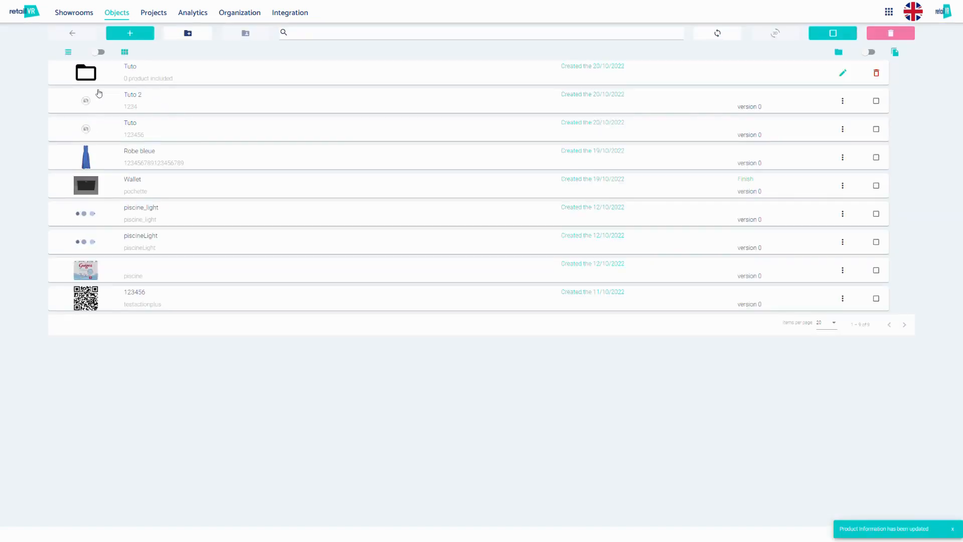
View the information sheet of the Robe bleue product and return to the products list
left_click(98, 161)
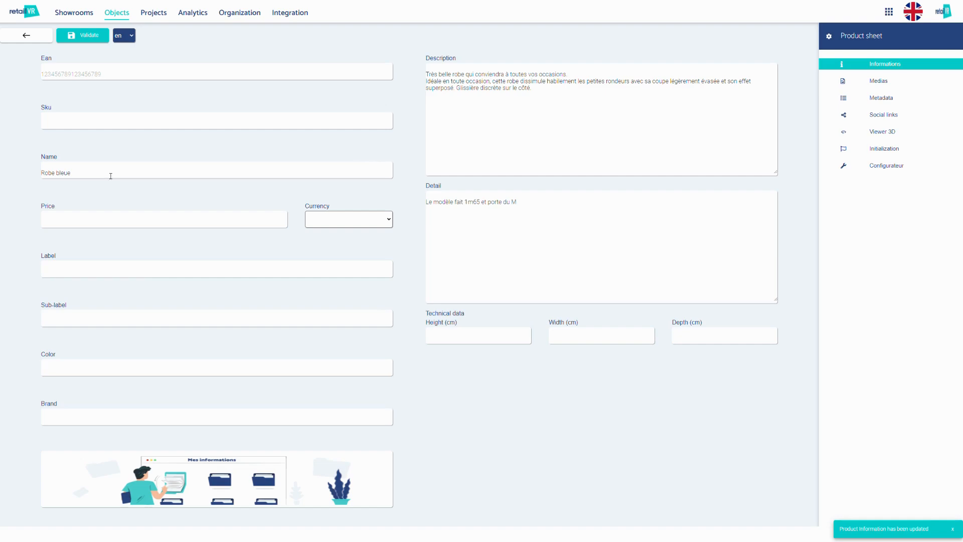
left_click(27, 36)
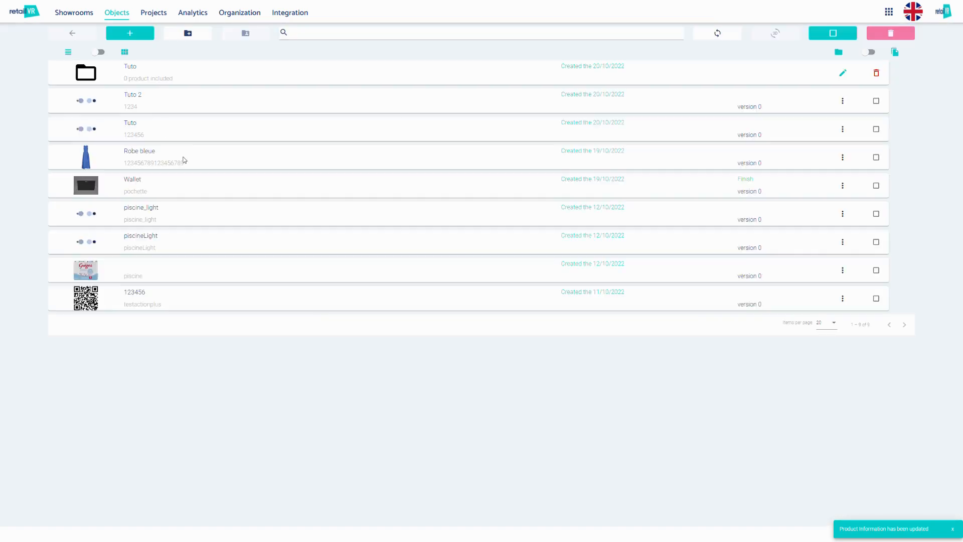
Look at the new folder form without creating a folder, and switch the folder display mode and back
left_click(189, 32)
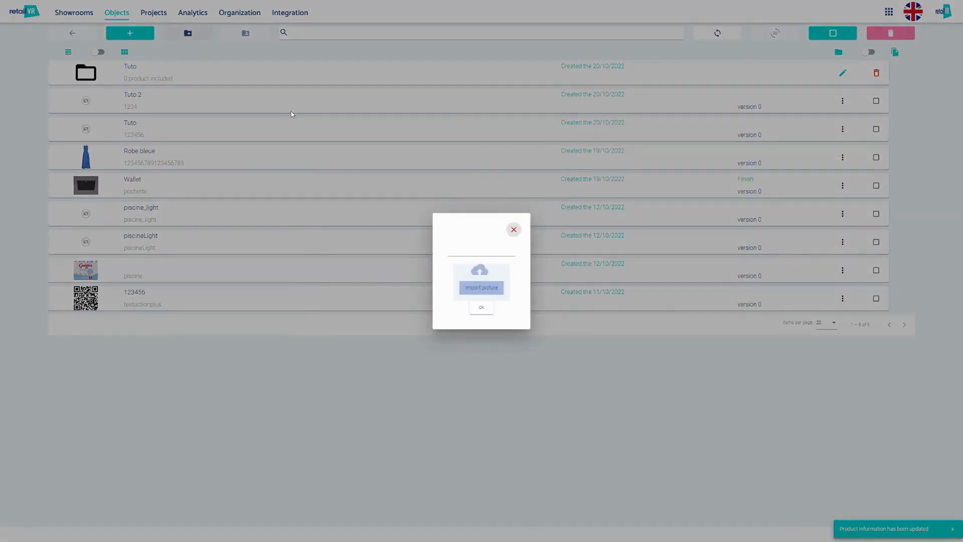
left_click(512, 230)
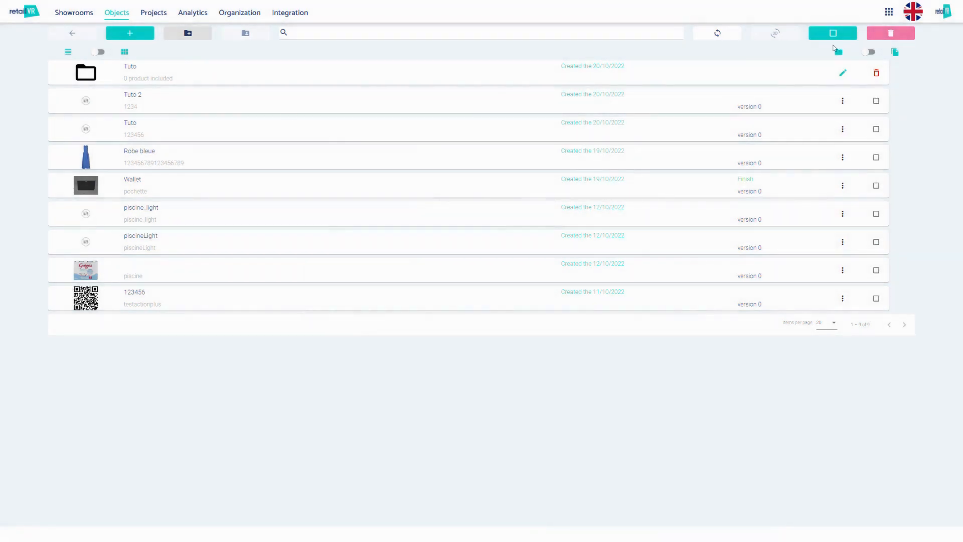
left_click(870, 52)
left_click(871, 53)
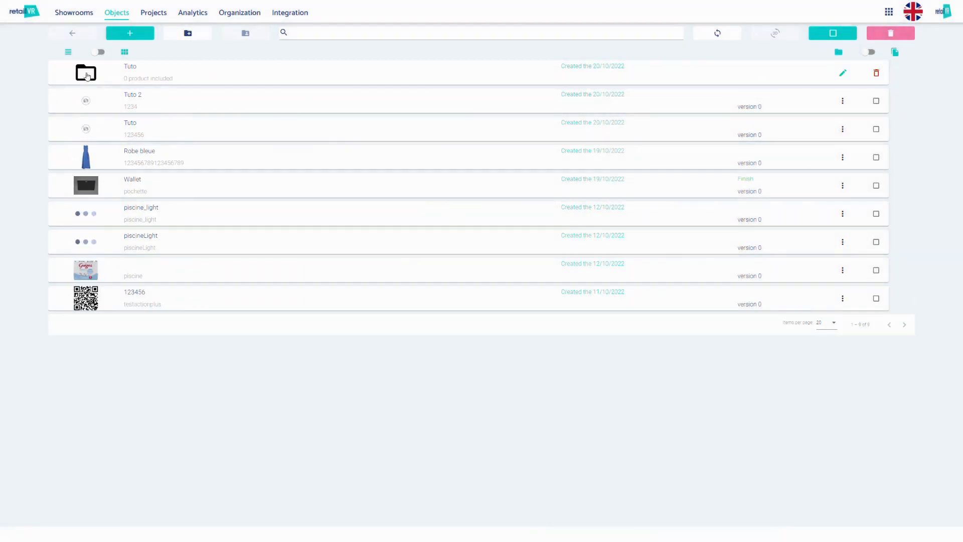
Add the Robe bleue product to the Tuto folder, and view the blank new-product sheet from inside it
left_click(245, 33)
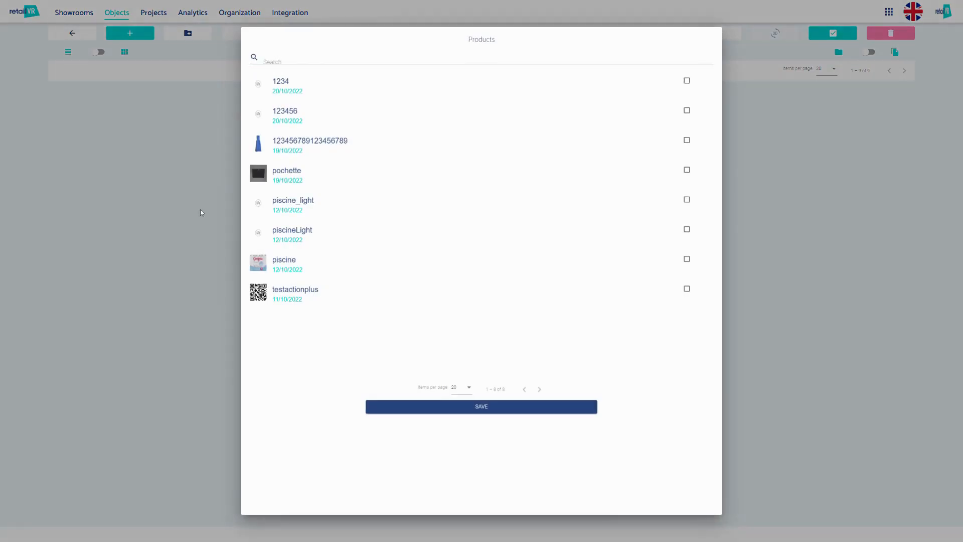
left_click(687, 140)
left_click(462, 408)
left_click(122, 33)
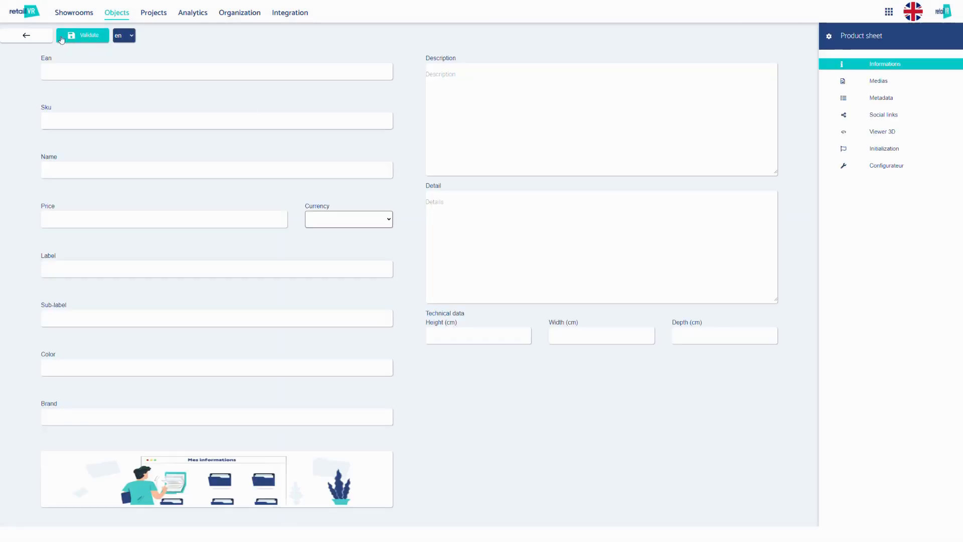
left_click(19, 34)
Remove the Robe bleue product from the Tuto folder and save the folder's product selection
left_click(245, 35)
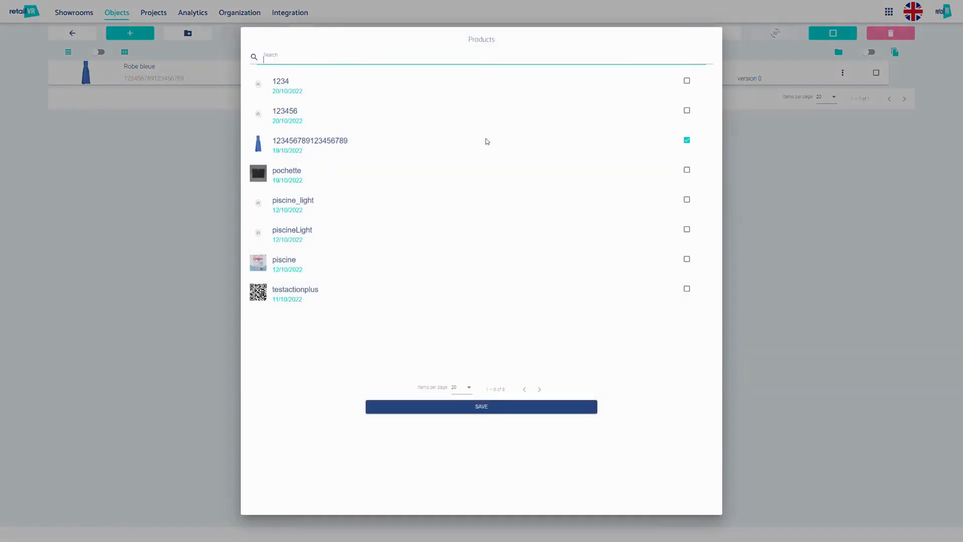
left_click(686, 140)
left_click(481, 409)
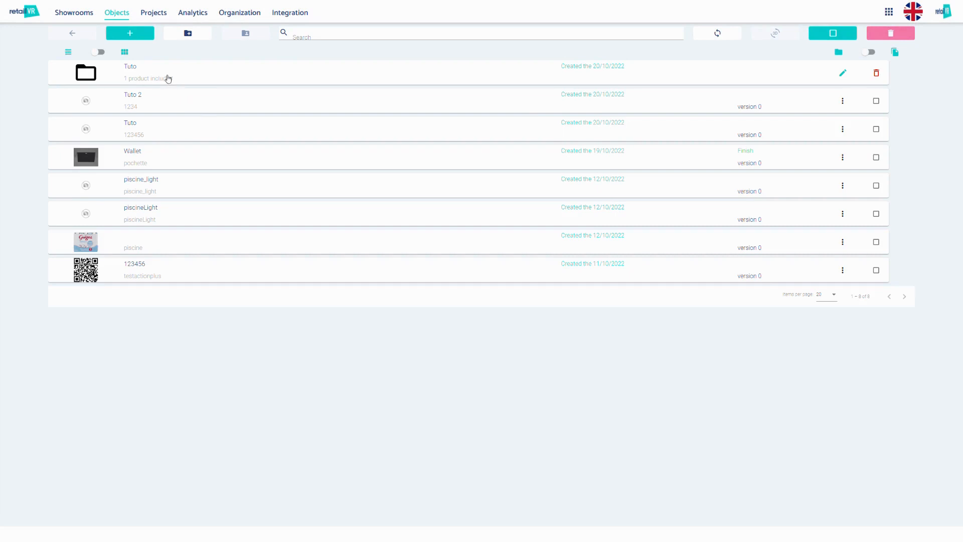
Search the products list for "wall" and clear the search
left_click(318, 40)
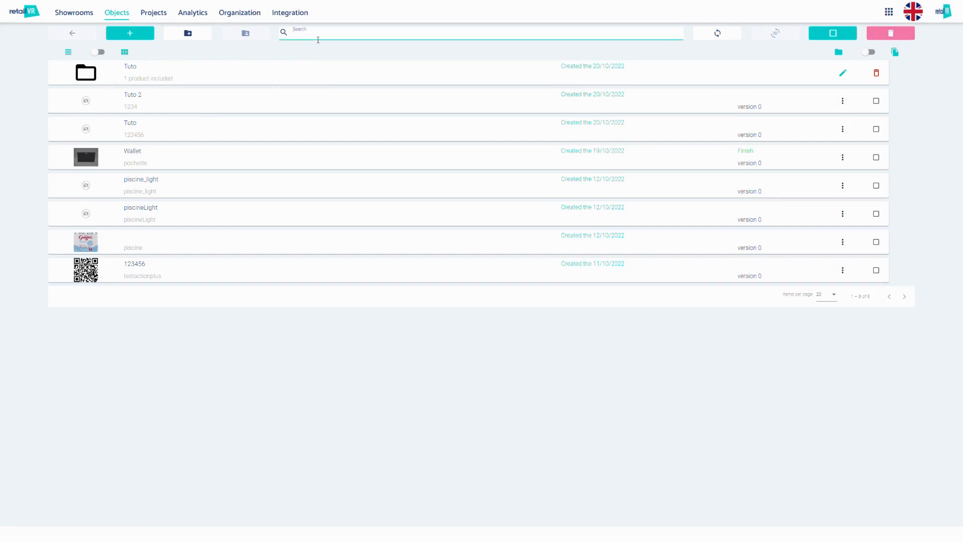
type("wall")
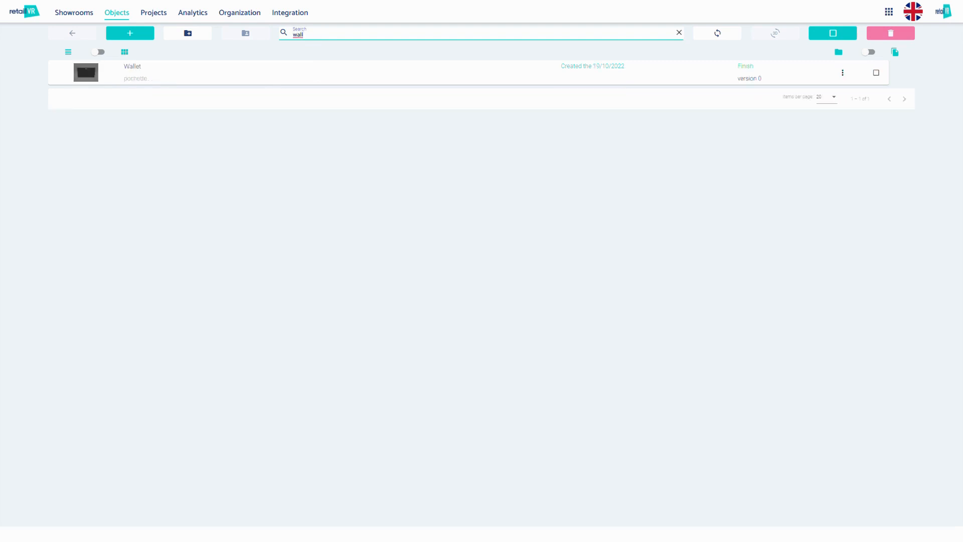
left_click(679, 33)
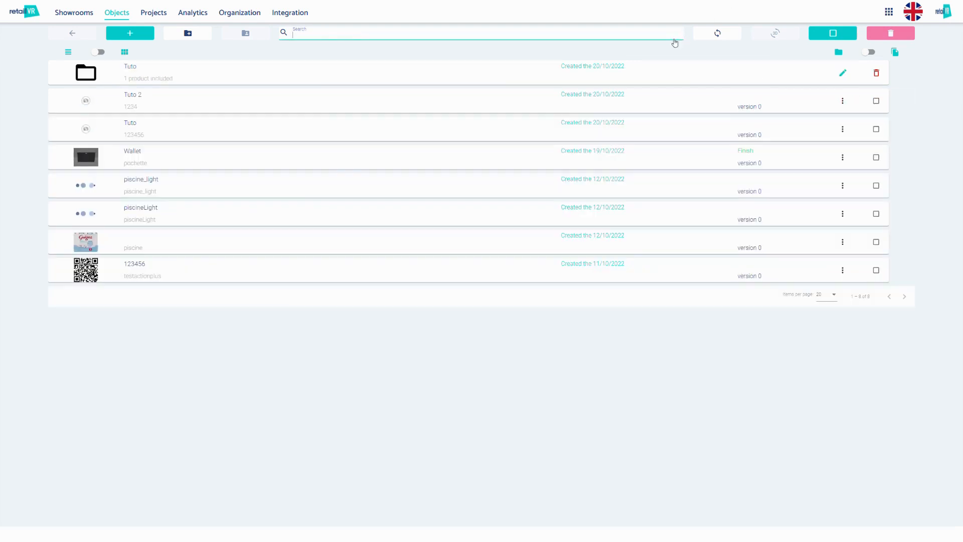
View the product synchronisation window and close it without syncing anything
left_click(720, 34)
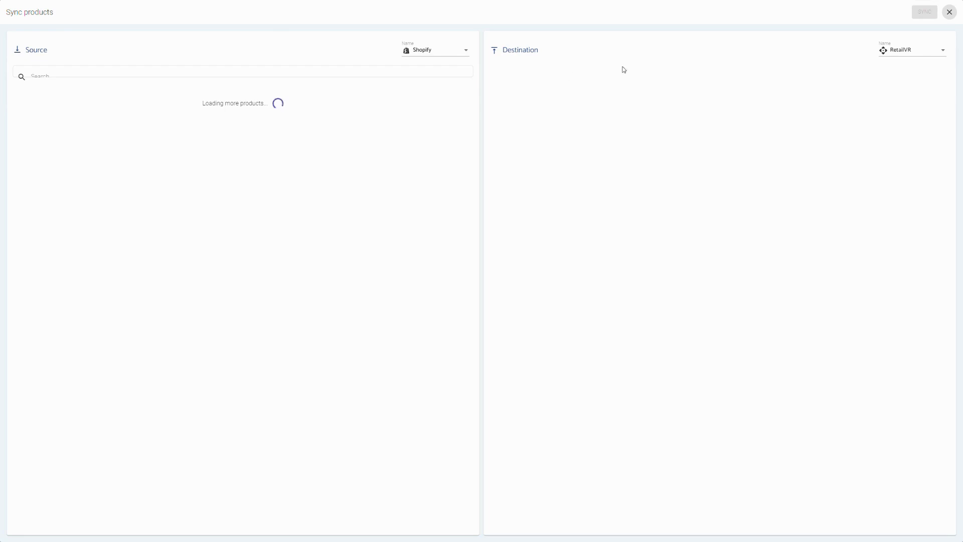
left_click(949, 13)
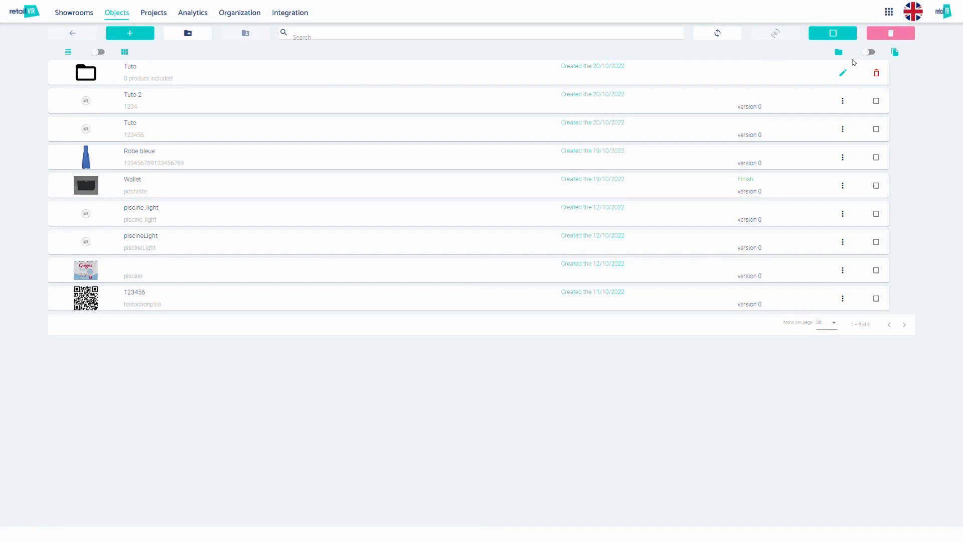
Try selecting and deselecting all products, and the Tuto 2 and Tuto products individually
left_click(844, 35)
left_click(838, 35)
left_click(876, 101)
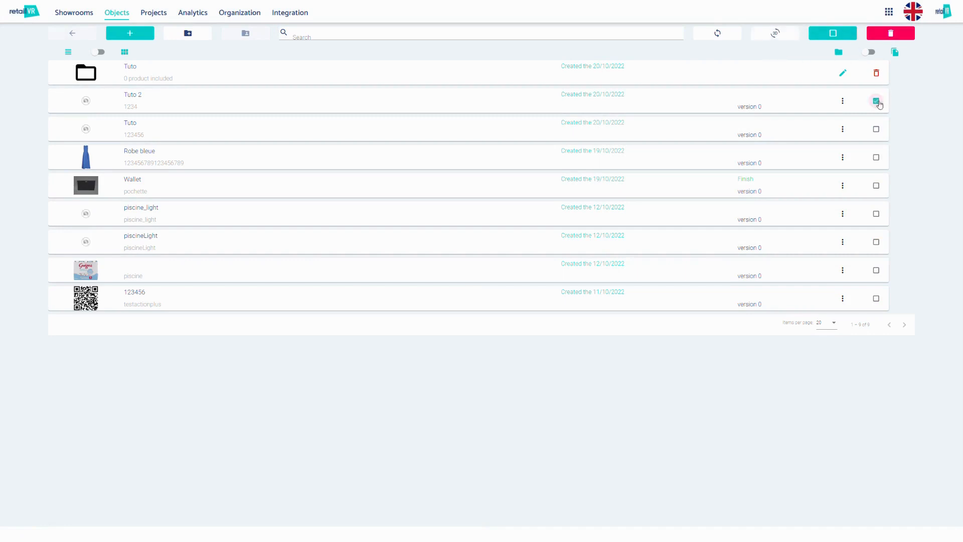
left_click(876, 100)
left_click(876, 129)
left_click(876, 128)
Display the additional options available for the Tuto product
left_click(843, 131)
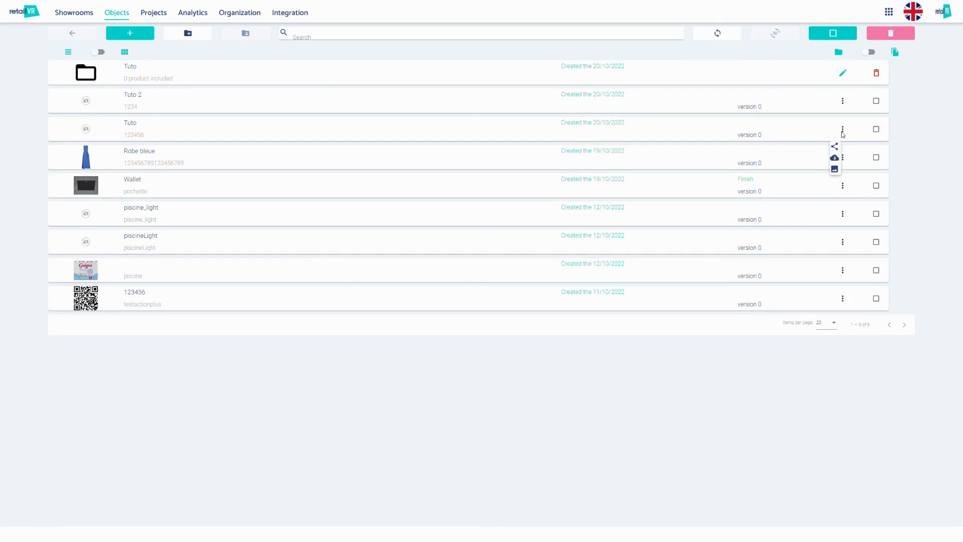
mouse_move(836, 159)
Open the smart objects list and view the additional options of the Planogram tuto smart object
mouse_move(123, 16)
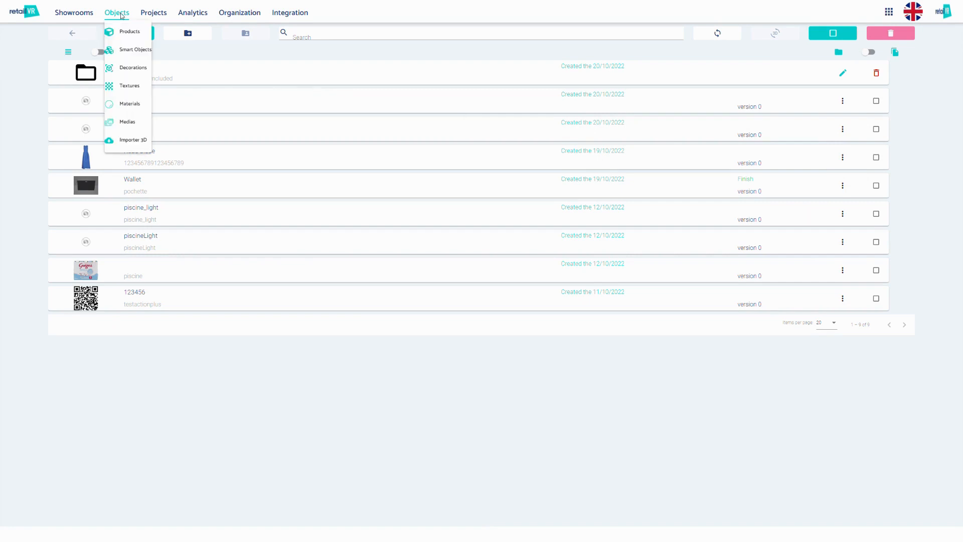
left_click(126, 47)
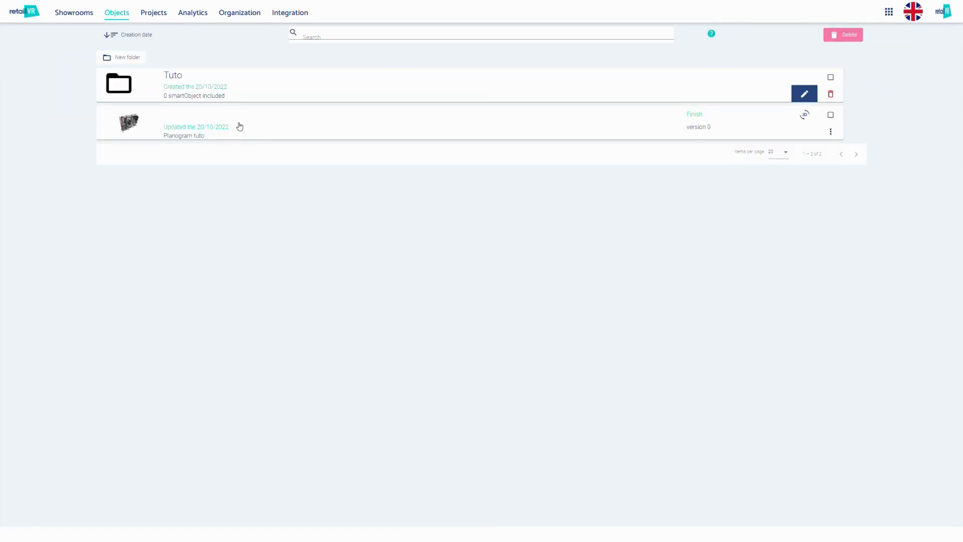
left_click(830, 132)
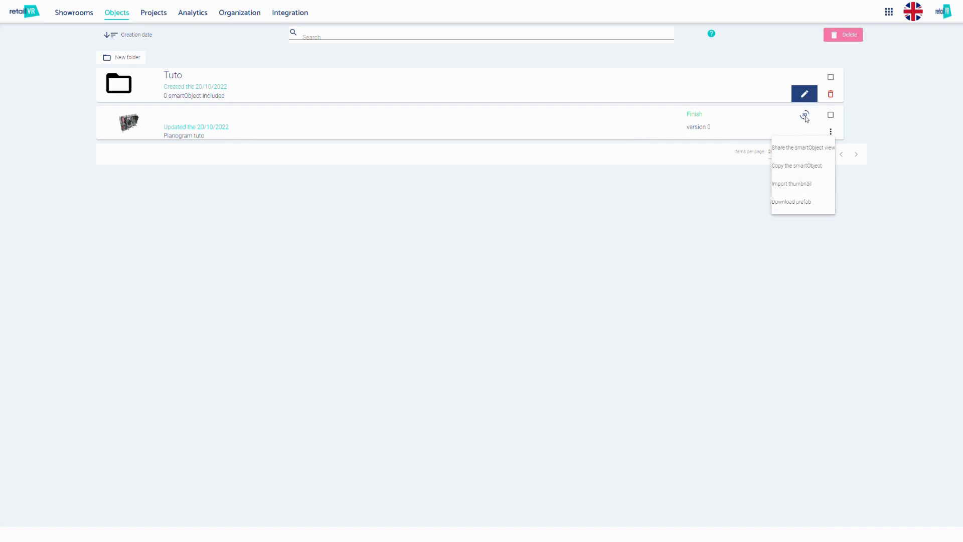
left_click(695, 178)
Open the Planogram tuto smart object, examine its 3D model from the front and return to the smart objects list
left_click(619, 122)
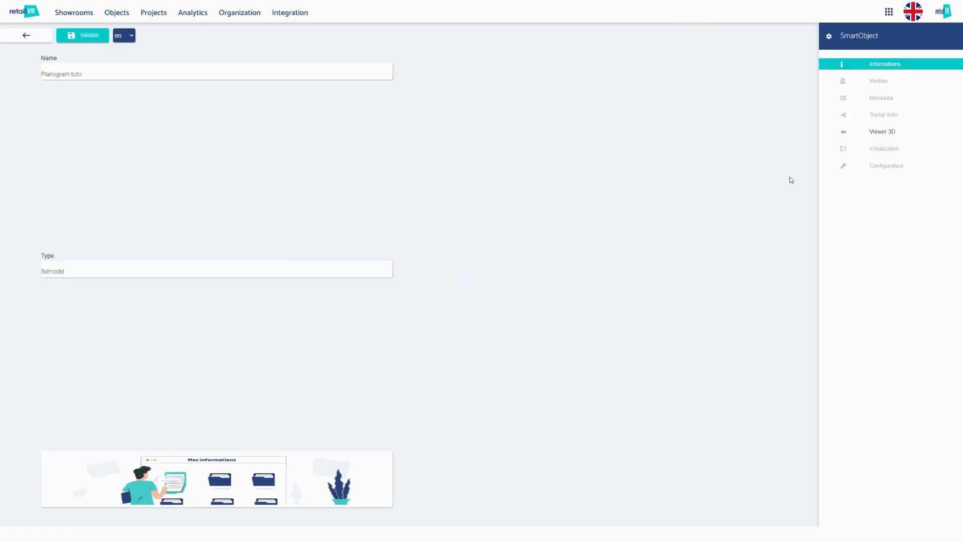
left_click(872, 133)
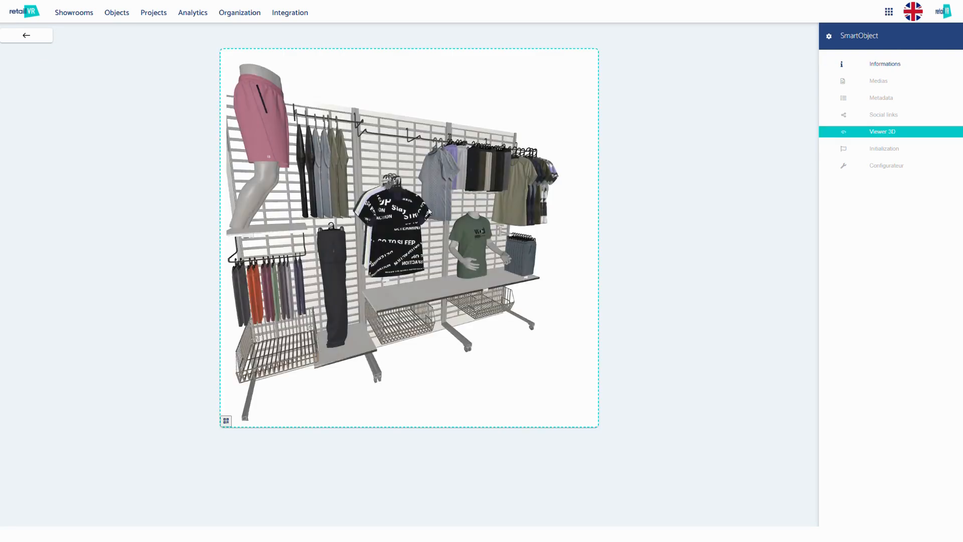
left_click_drag(429, 213, 391, 209)
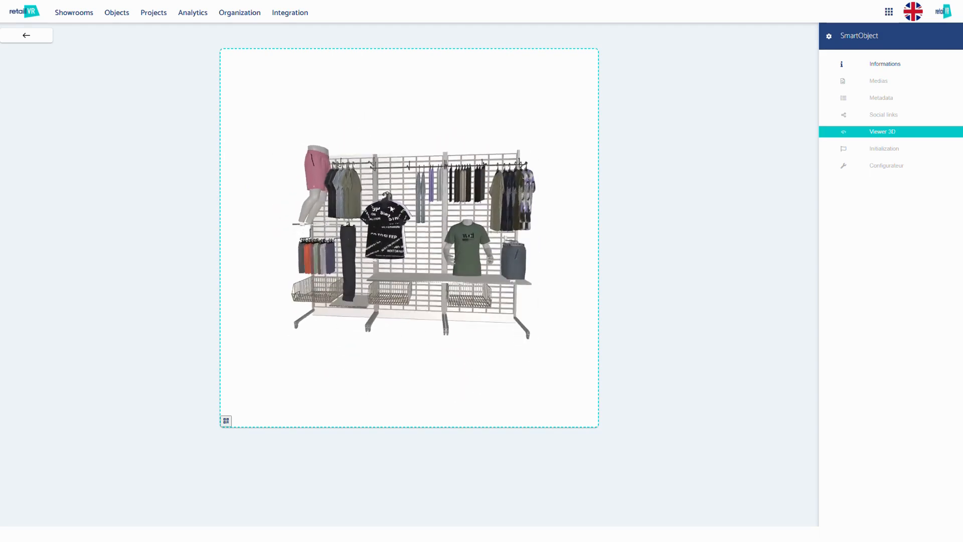
left_click(43, 39)
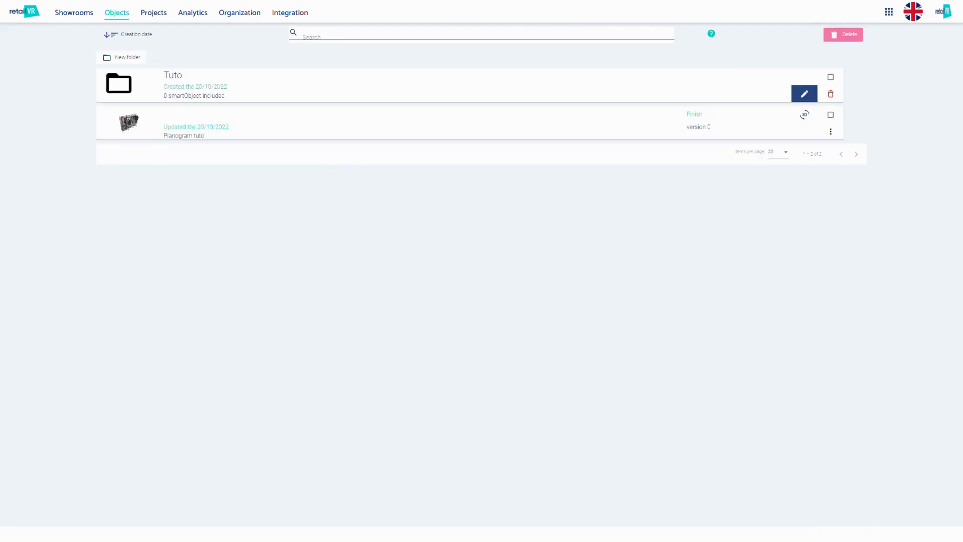
Open the decorations library and try selecting and deselecting the television
left_click(122, 20)
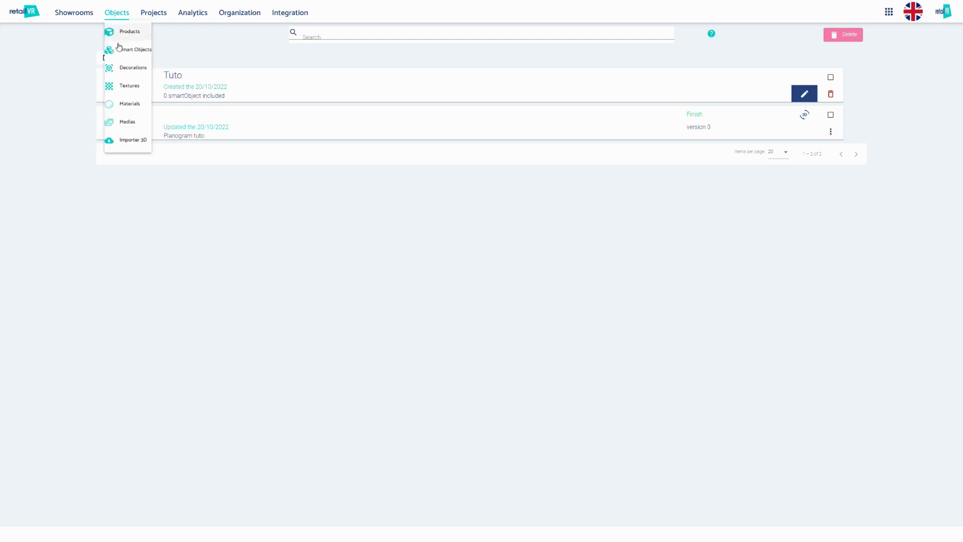
left_click(132, 68)
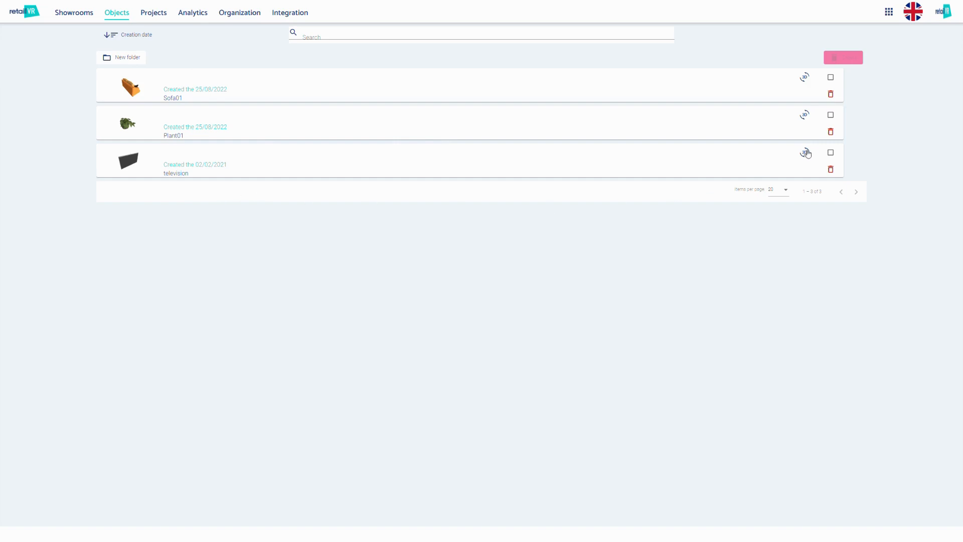
left_click(831, 153)
left_click(831, 152)
Create a folder named Tuto in the decorations library
left_click(123, 58)
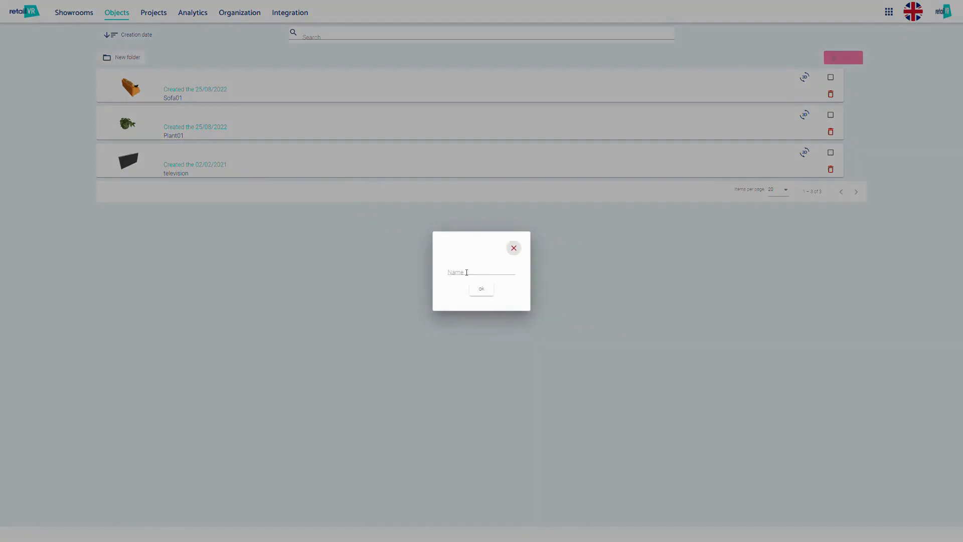
left_click(467, 272)
left_click(487, 288)
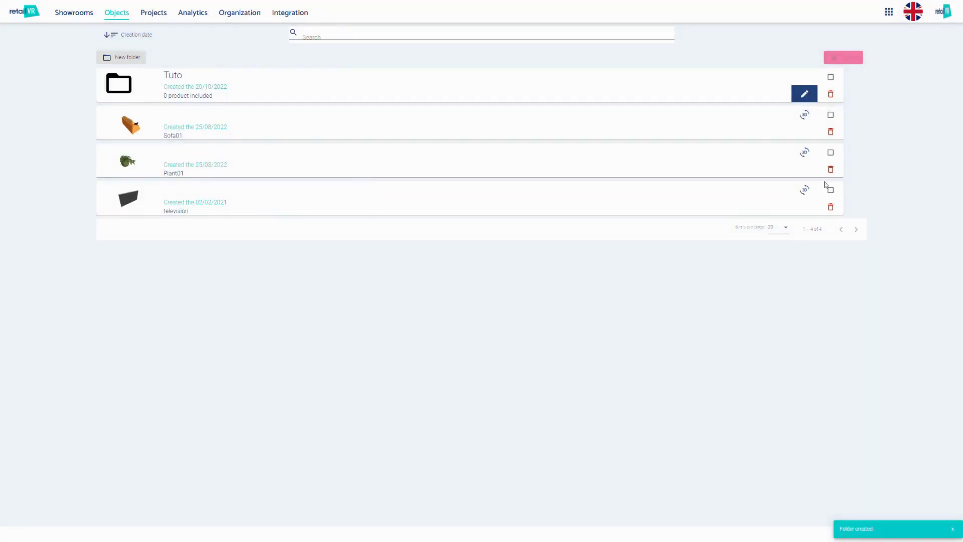
Open the television decoration, rotate its 3D model slightly and return to the decorations list
left_click(733, 197)
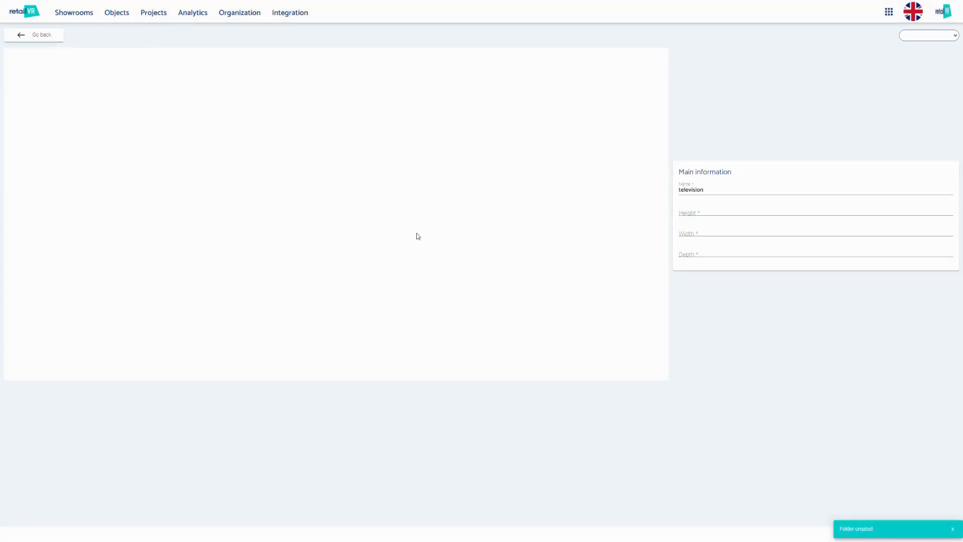
mouse_move(340, 242)
left_mouse_down()
mouse_move(224, 231)
mouse_move(311, 213)
mouse_move(331, 238)
left_mouse_up()
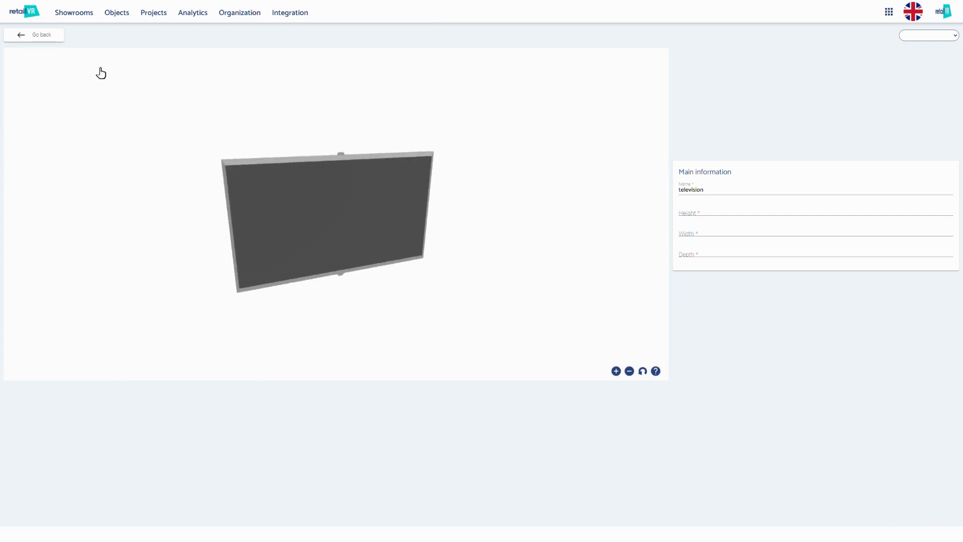
left_click(51, 38)
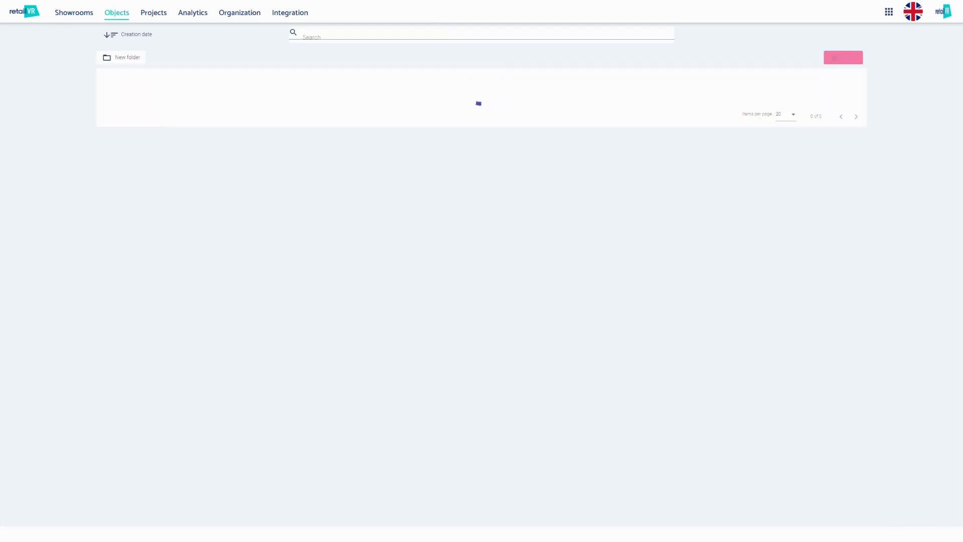
Open the 3D importer, choose the Products category and add the haut_vert.glb file to the import
left_click(119, 15)
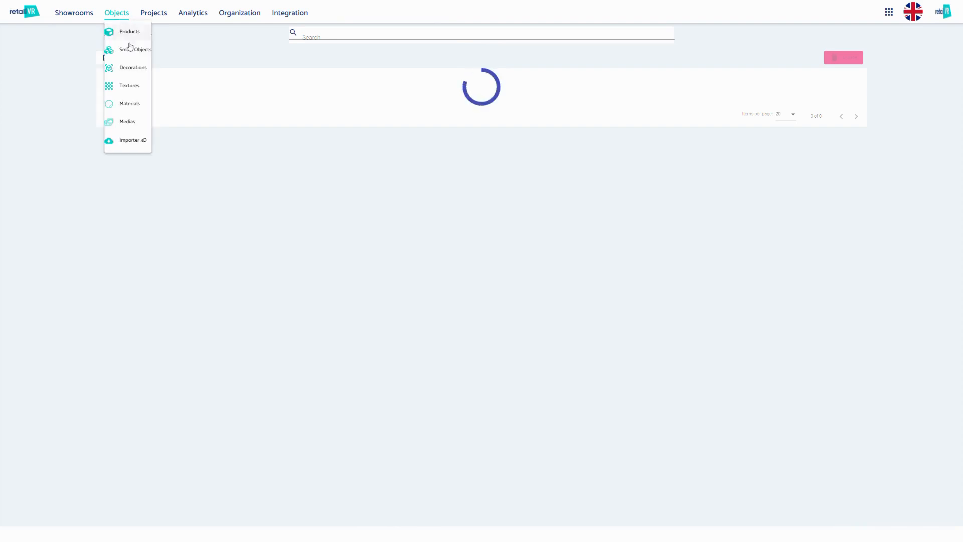
left_click(122, 142)
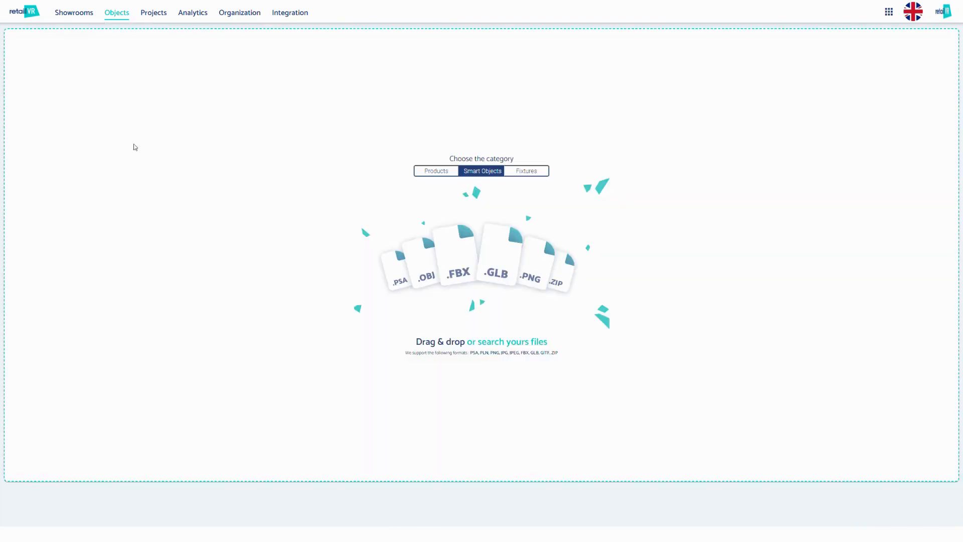
left_click(445, 176)
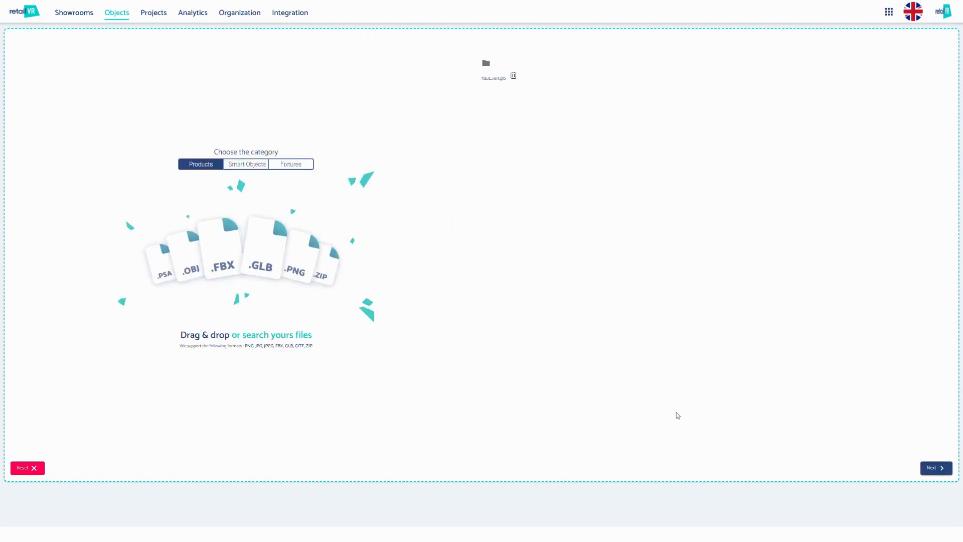
left_click(934, 468)
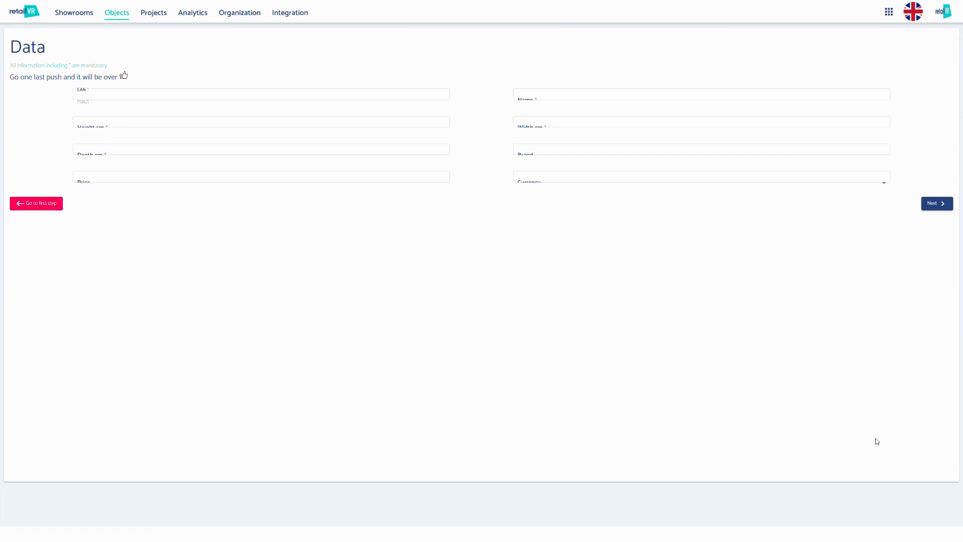
Name the imported product 50, set its height, depth and width to 50 cm, and validate the import
left_click(114, 130)
type("50")
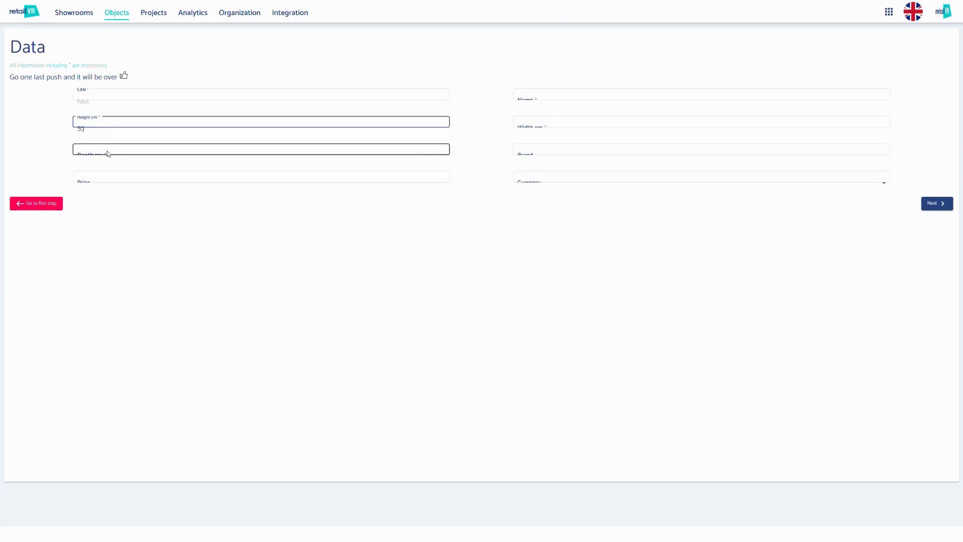
left_click(108, 154)
type("50")
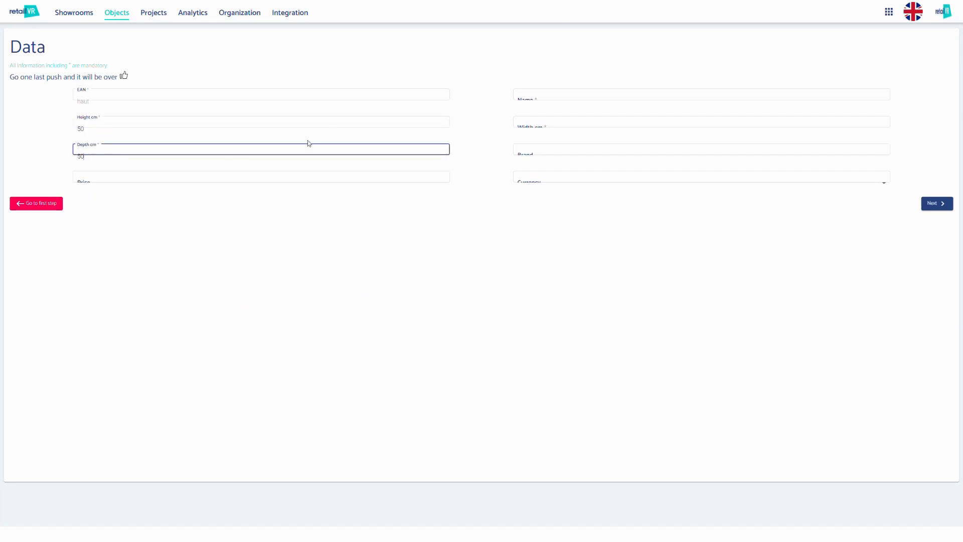
left_click(541, 99)
type("50")
left_click(541, 128)
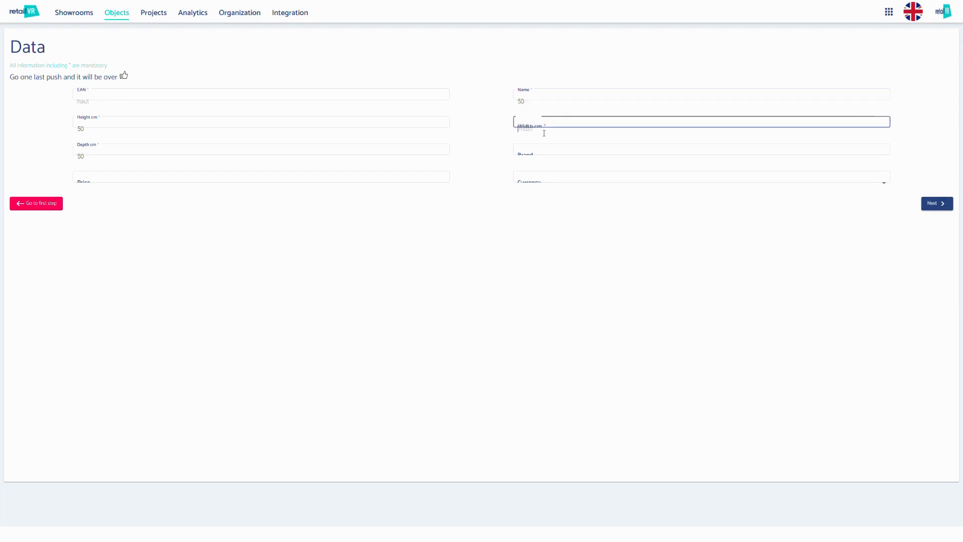
type("50")
left_click(935, 210)
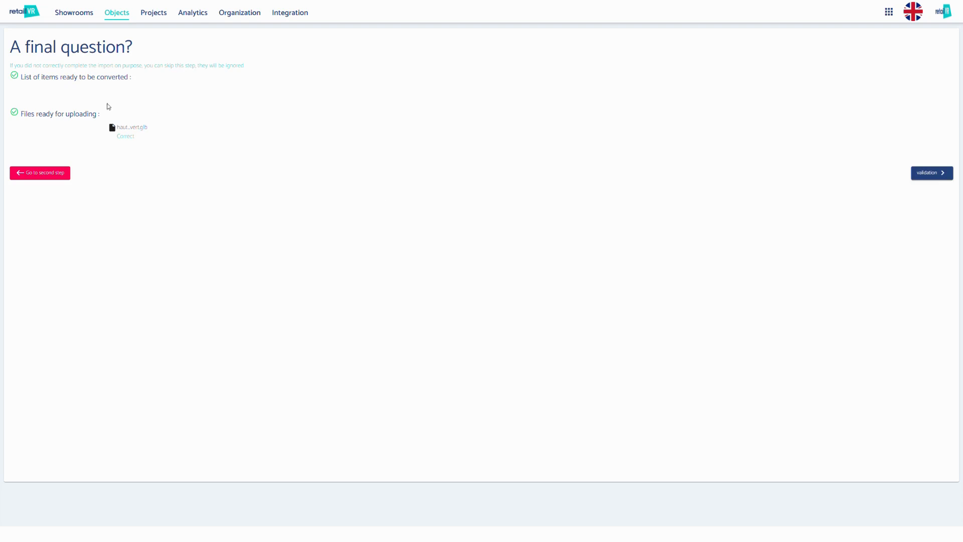
left_click(939, 177)
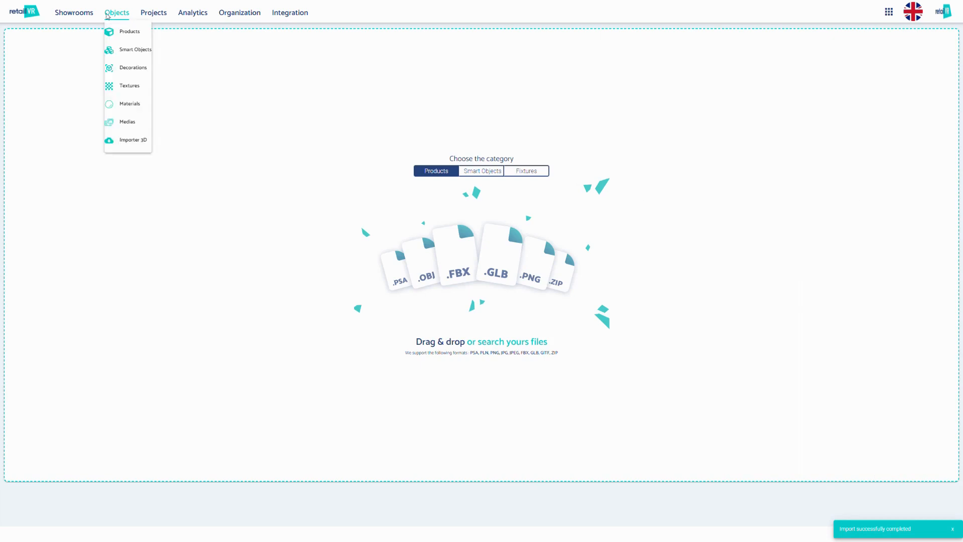
Open the products list and check the upload status of the imported product in the notifications
left_click(114, 29)
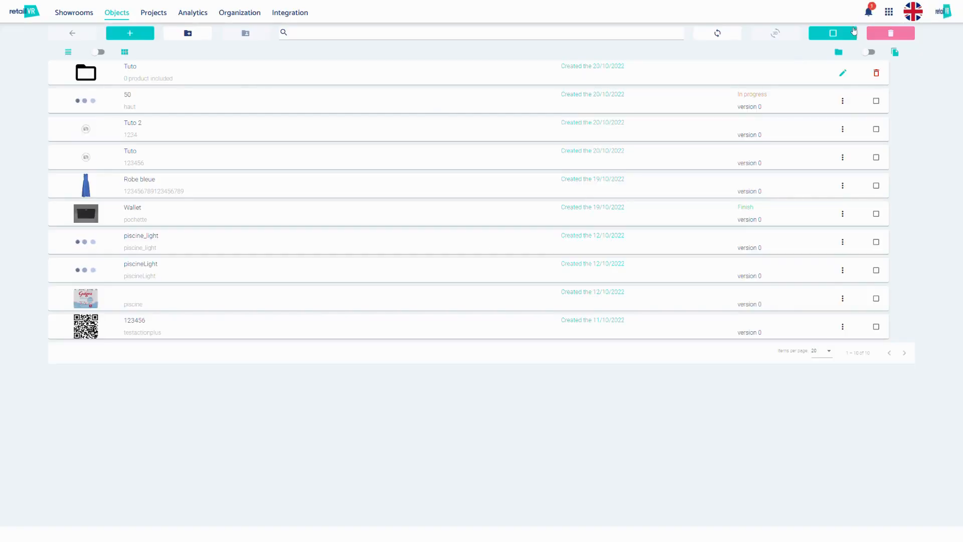
left_click(867, 13)
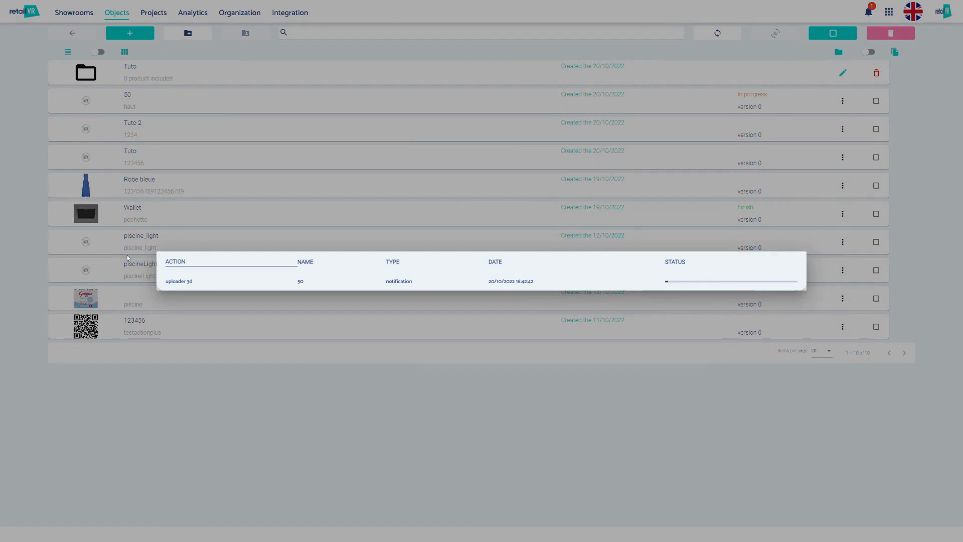
left_click(284, 176)
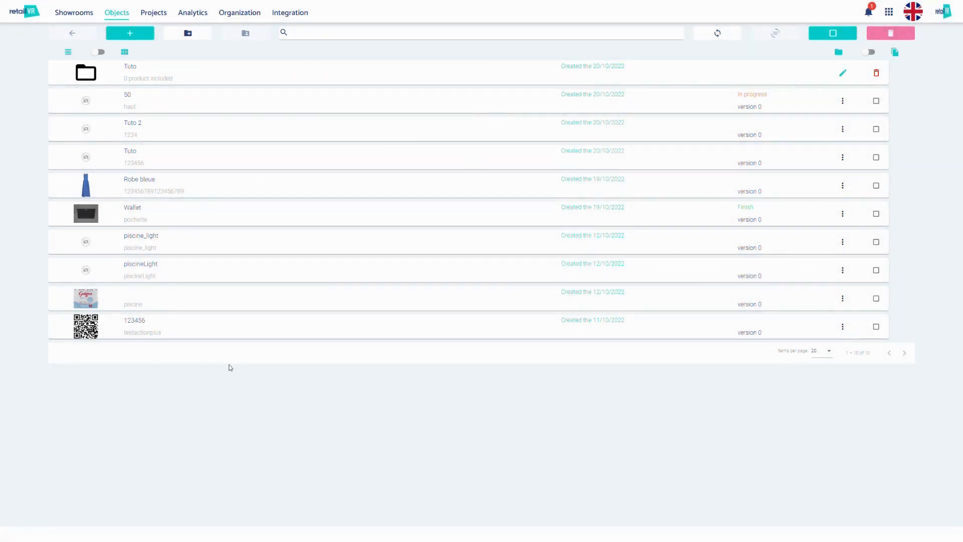
Open the media library and try the grid view and the media type filters, restoring the full list
mouse_move(112, 17)
left_click(112, 121)
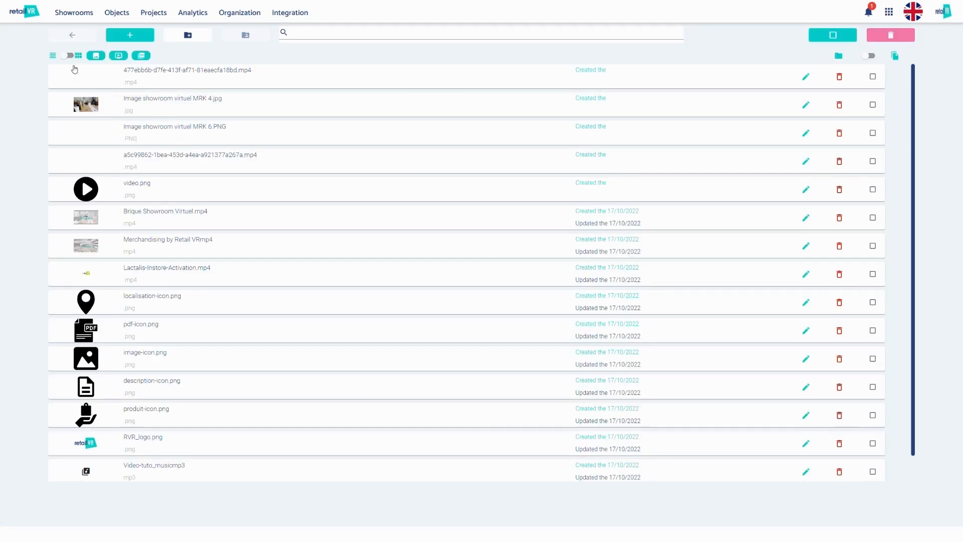
left_click(70, 55)
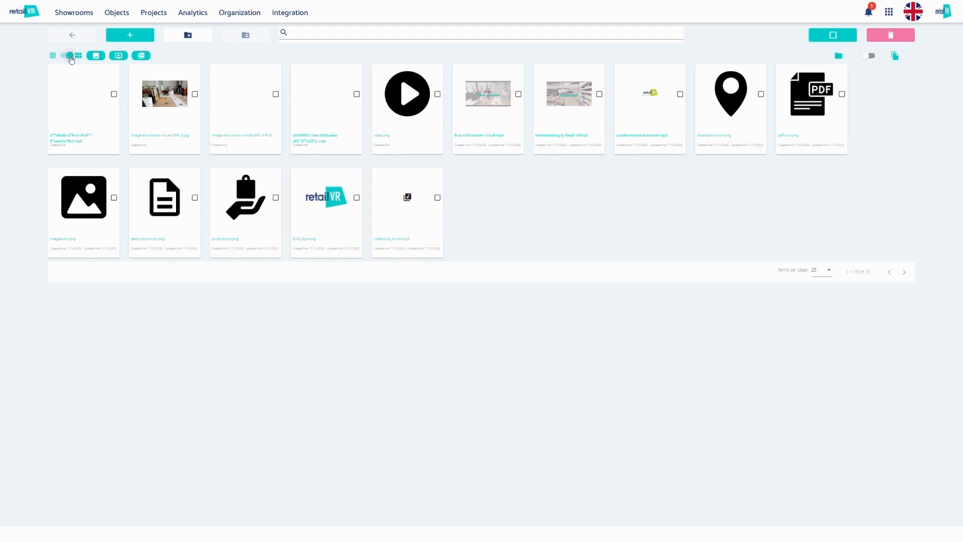
left_click(71, 56)
left_click(100, 57)
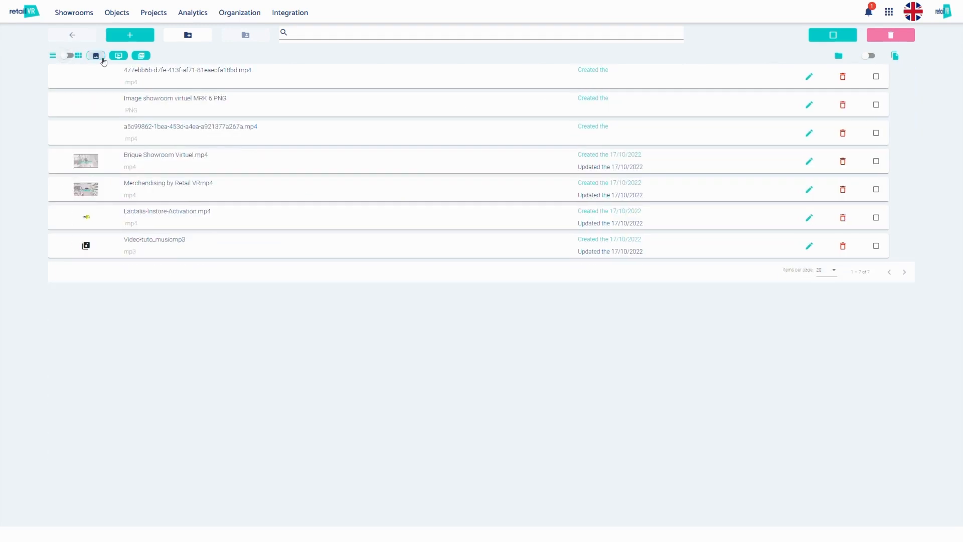
left_click(117, 55)
left_click(118, 56)
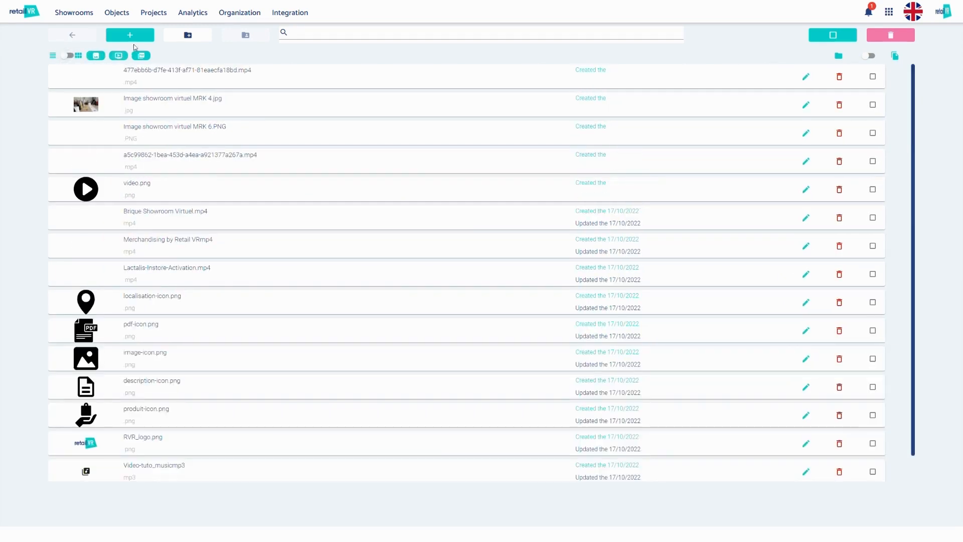
View the media import form and create a folder named Tuto in the media library
left_click(135, 36)
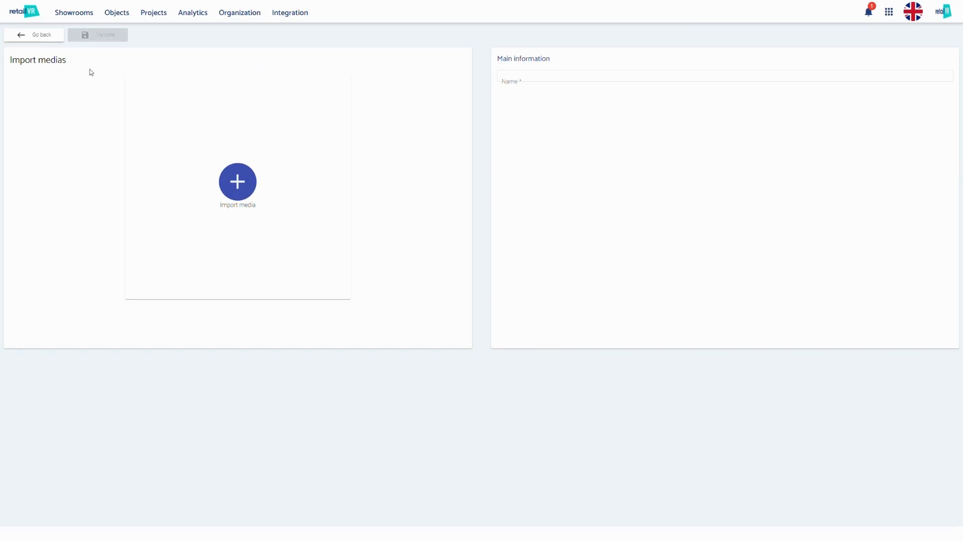
left_click(50, 36)
left_click(187, 35)
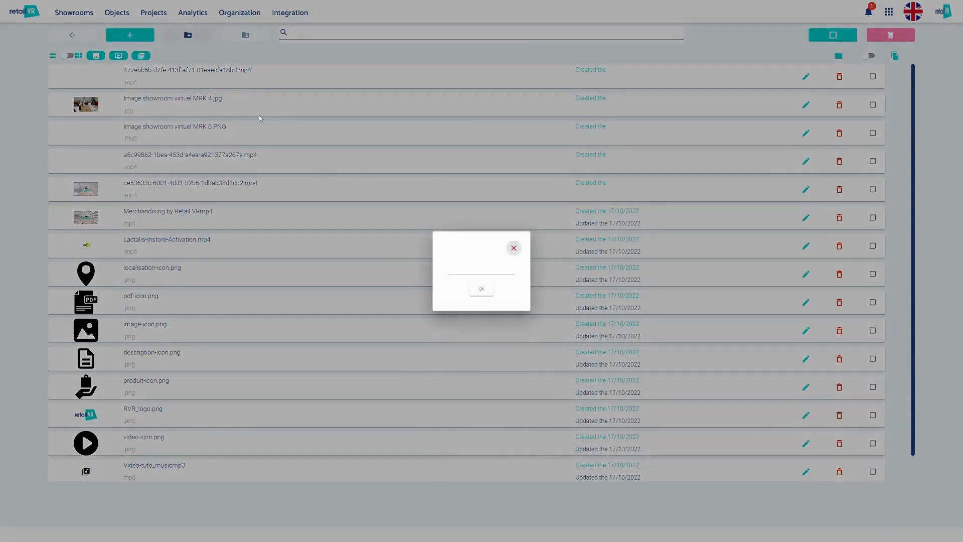
left_click(471, 271)
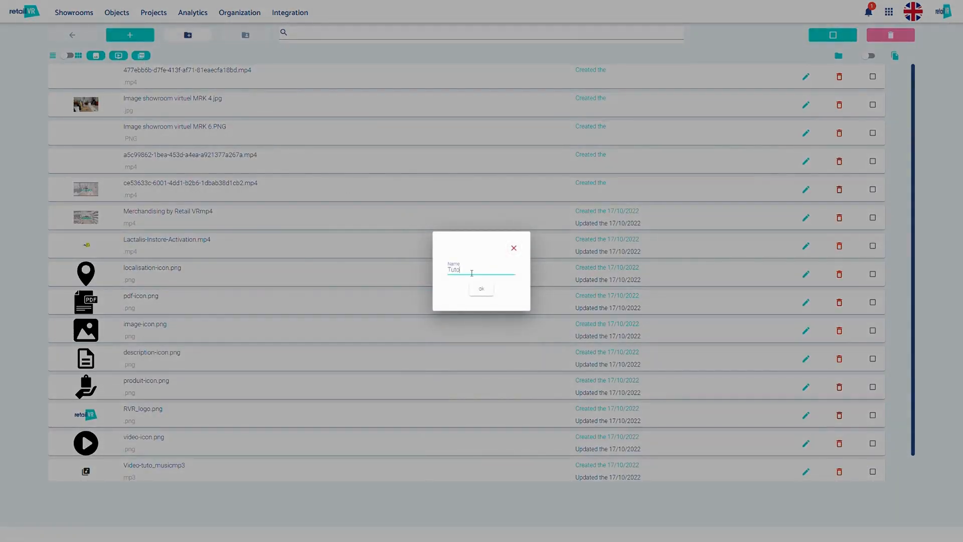
left_click(480, 296)
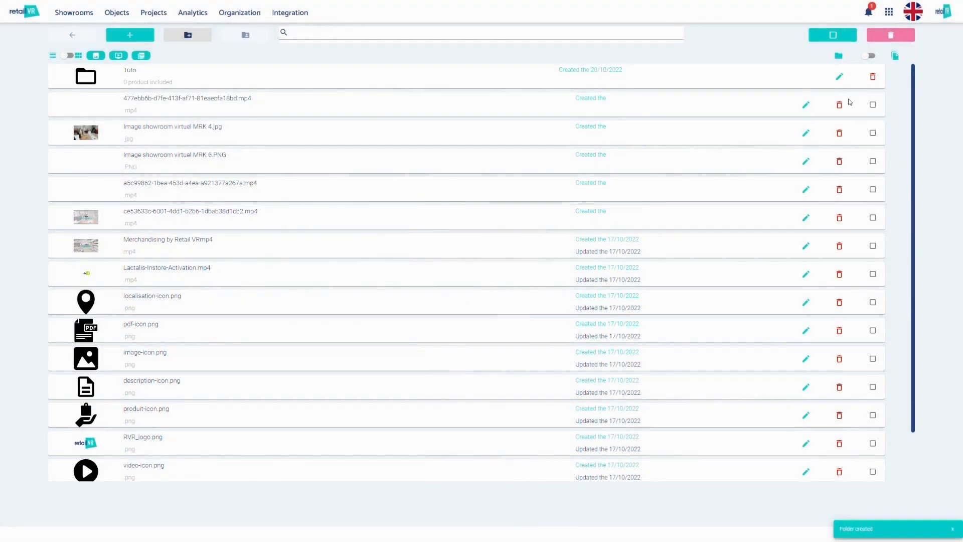
View the rename and delete dialogs of Image showroom virtuel MRK 4.jpg, cancelling both
left_click(806, 134)
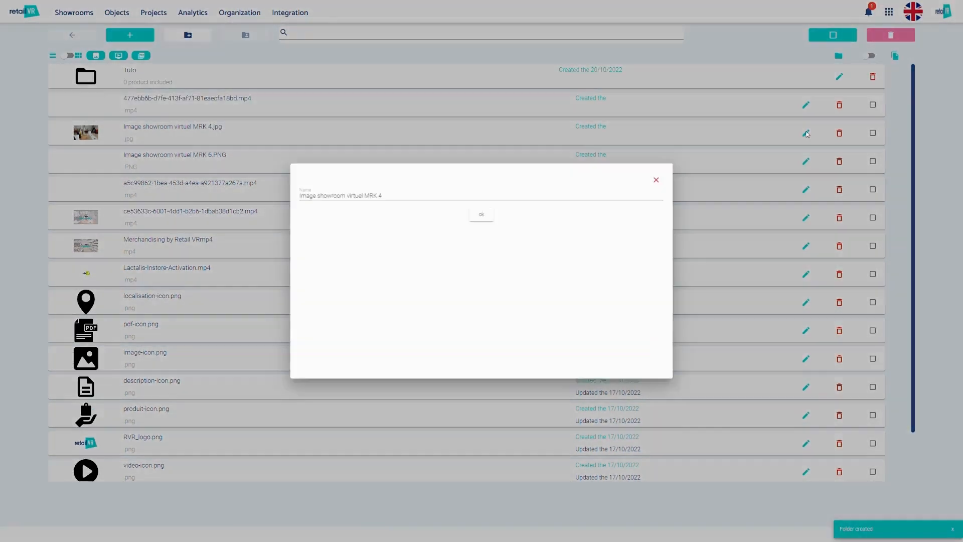
left_click(714, 211)
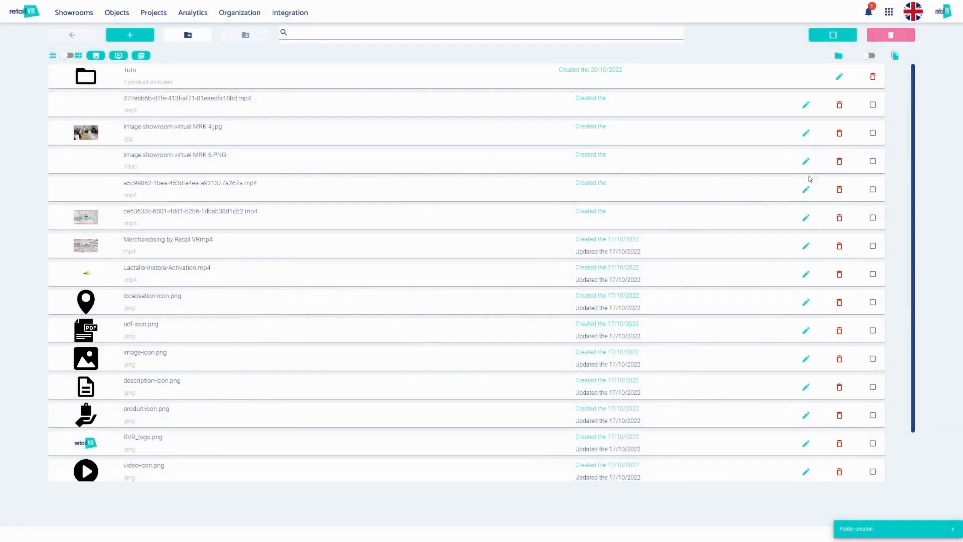
left_click(839, 133)
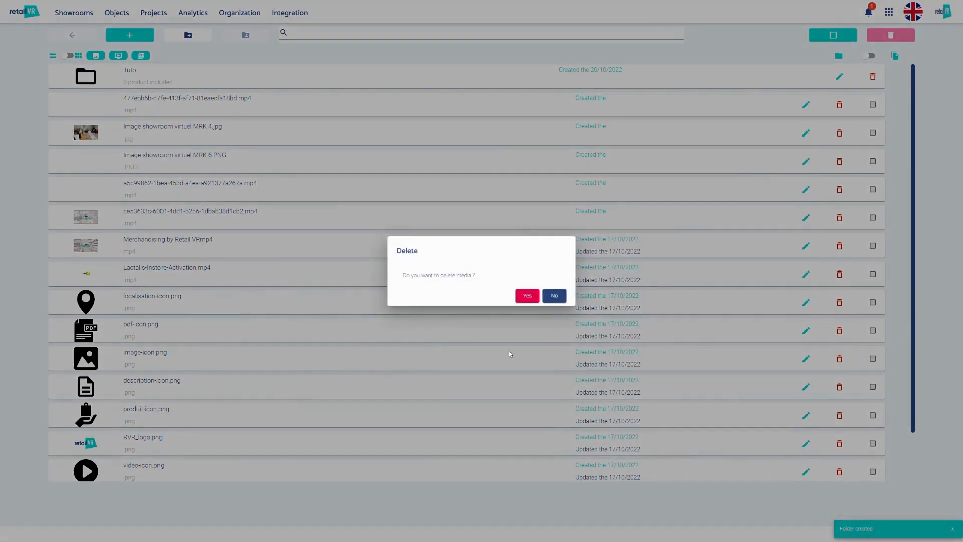
left_click(554, 295)
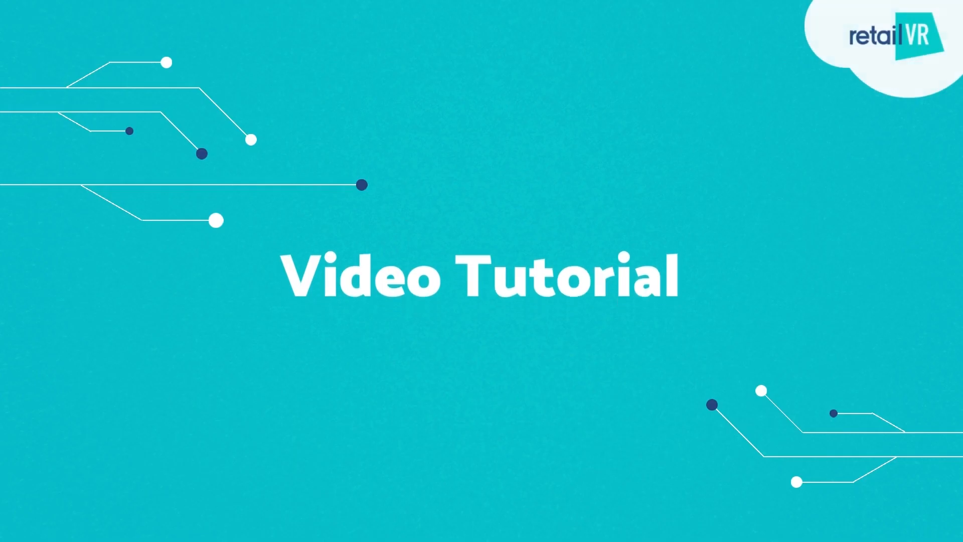